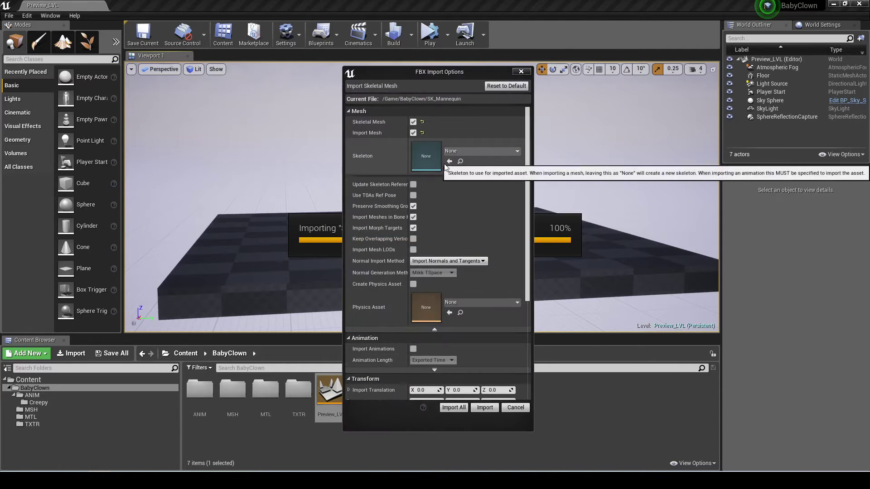
- Import SK_Mannequin and the Idle, Walk and Run FBXs onto SK_Mannequin_Skeleton, then open SK_Mannequin
{"action": "scroll", "coordinate": [423, 322], "scroll_direction": "down", "scroll_amount": 5}
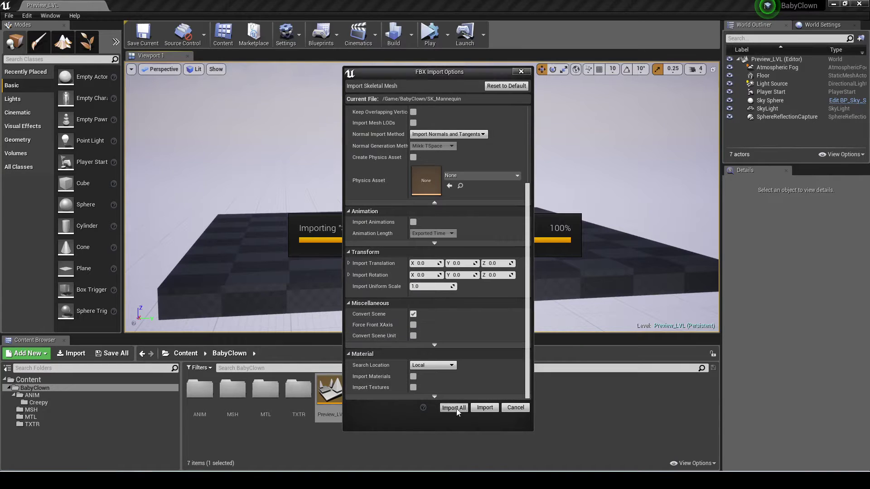
{"action": "left_click", "coordinate": [454, 408]}
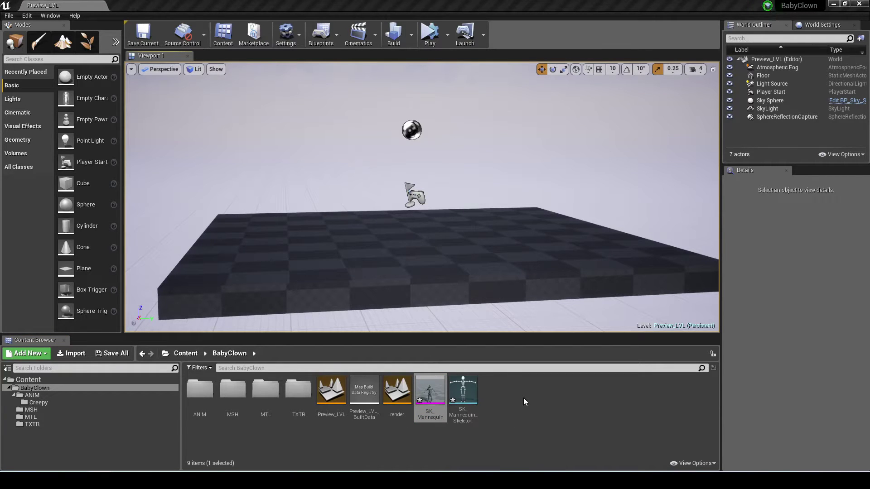
{"action": "left_click_drag", "start_coordinate": [523, 399], "coordinate": [522, 398]}
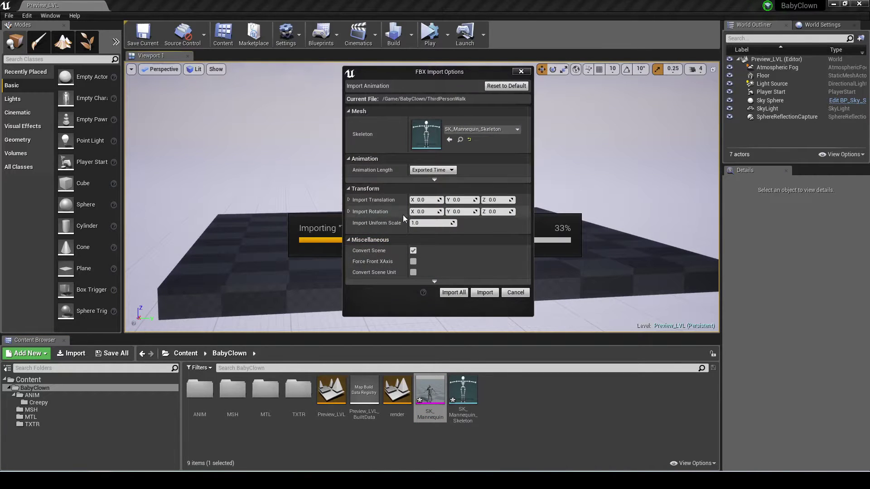
{"action": "left_click", "coordinate": [454, 292]}
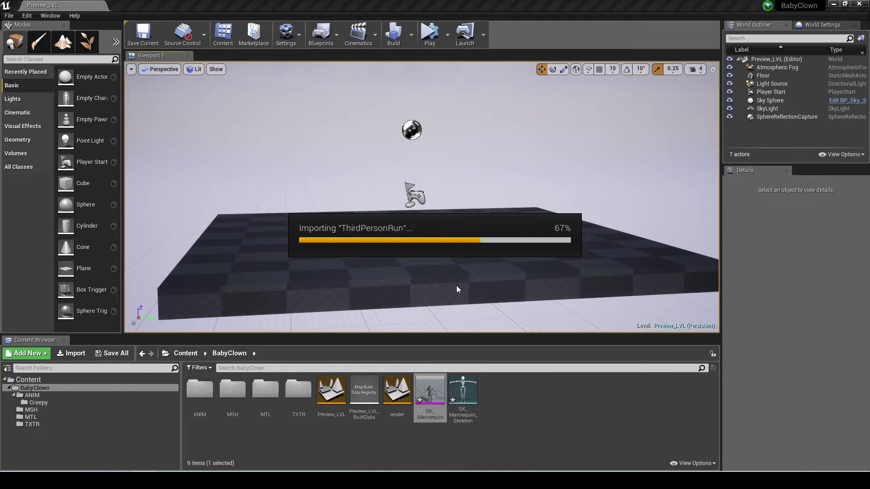
{"action": "left_click", "coordinate": [441, 411]}
{"action": "double_click", "coordinate": [441, 411]}
- Set SK_Mannequin_Skeleton's retarget rig to Humanoid, save it and close the skeleton editor
{"action": "left_click", "coordinate": [747, 34]}
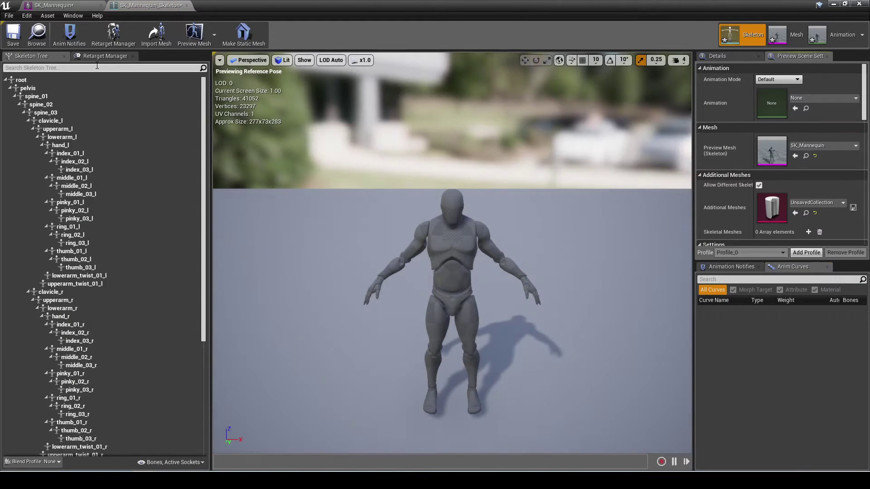
{"action": "left_click", "coordinate": [100, 56]}
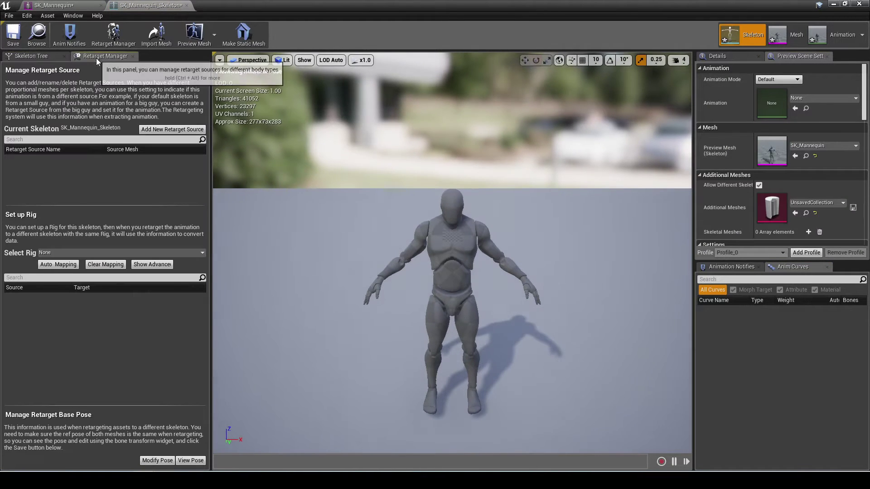
{"action": "left_click", "coordinate": [64, 254]}
{"action": "left_click", "coordinate": [67, 273]}
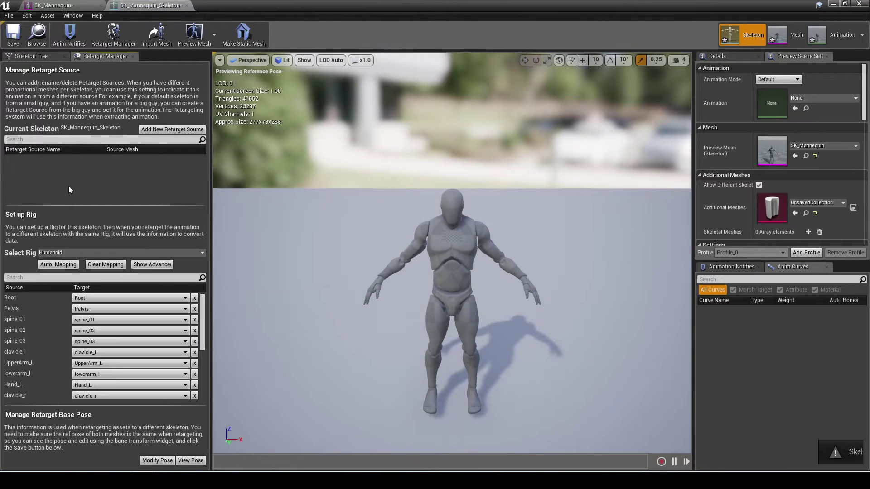
{"action": "left_click", "coordinate": [18, 41]}
{"action": "left_click", "coordinate": [865, 4]}
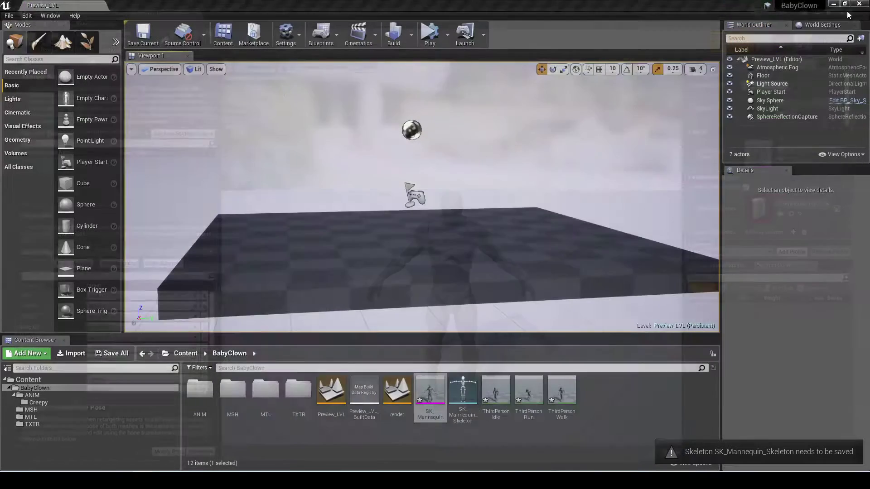
{"action": "right_click", "coordinate": [501, 395]}
- Duplicate ThirdPersonIdle retargeted onto SK_BabyClown and open the new copy
{"action": "mouse_move", "coordinate": [584, 183]}
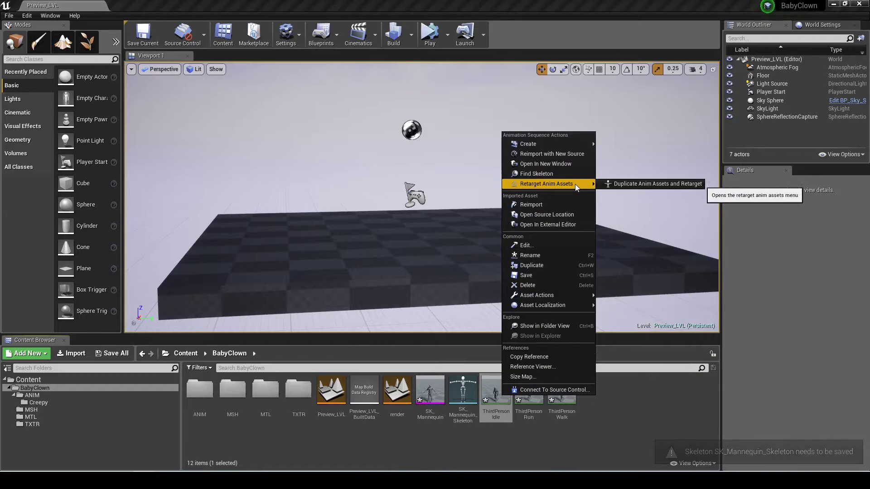
{"action": "left_click", "coordinate": [634, 183]}
{"action": "left_click", "coordinate": [241, 173]}
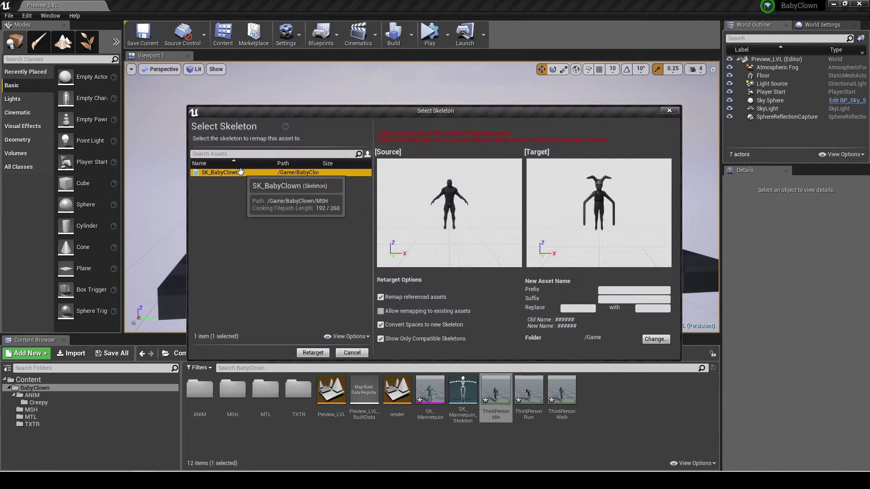
{"action": "left_click", "coordinate": [313, 353]}
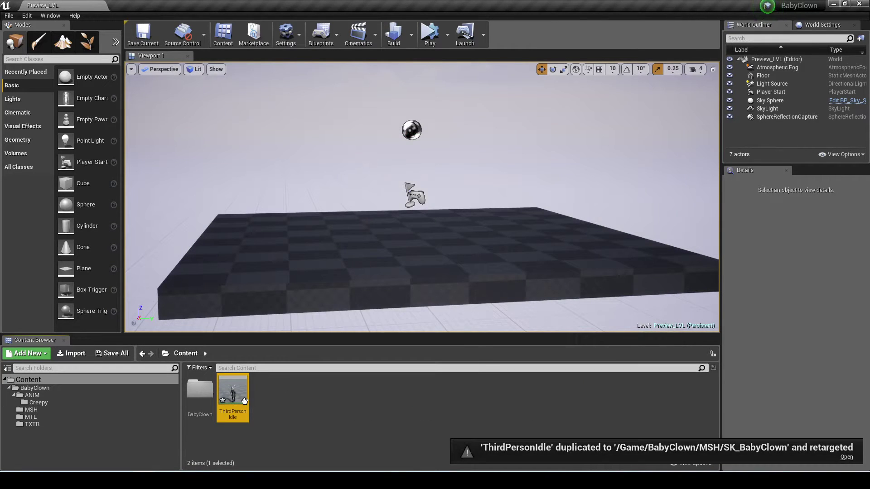
{"action": "double_click", "coordinate": [232, 391]}
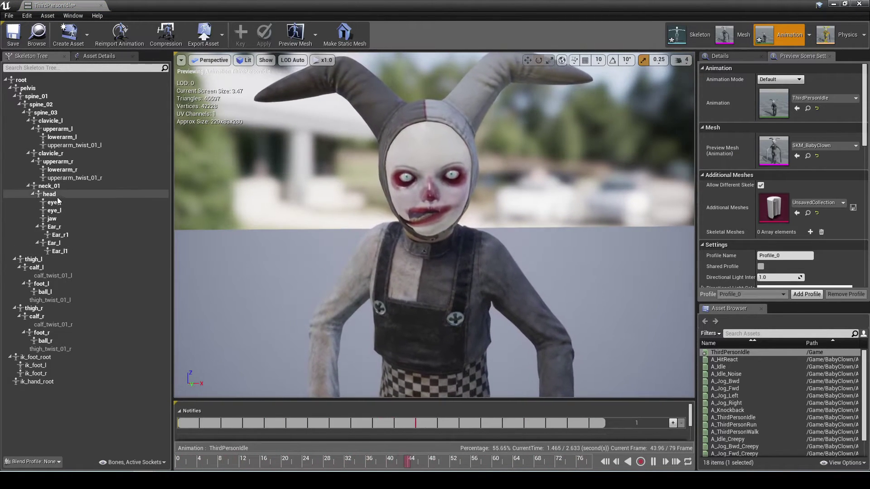
- Rotate the clown's jaw bone slightly open in the paused idle animation
{"action": "left_click", "coordinate": [52, 219]}
{"action": "key", "text": "space"}
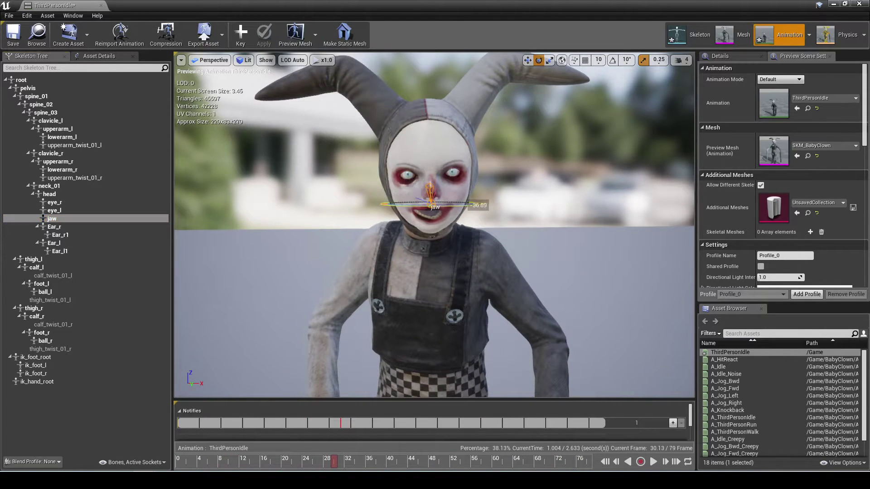
{"action": "mouse_move", "coordinate": [374, 191]}
{"action": "left_mouse_down"}
{"action": "mouse_move", "coordinate": [381, 199]}
{"action": "mouse_move", "coordinate": [449, 172]}
{"action": "left_mouse_up"}
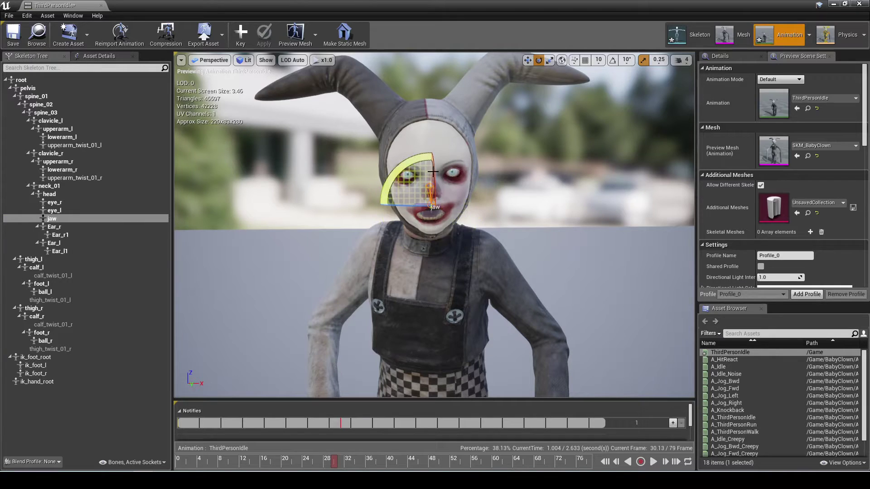
{"action": "key", "text": "space"}
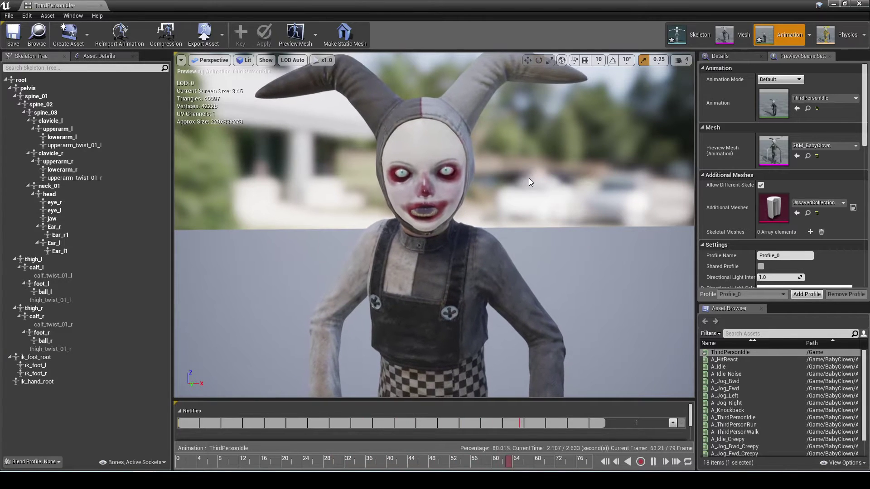
{"action": "key", "text": "space"}
- Add a key for the head bone's transform and resume the idle preview
{"action": "left_click", "coordinate": [424, 181]}
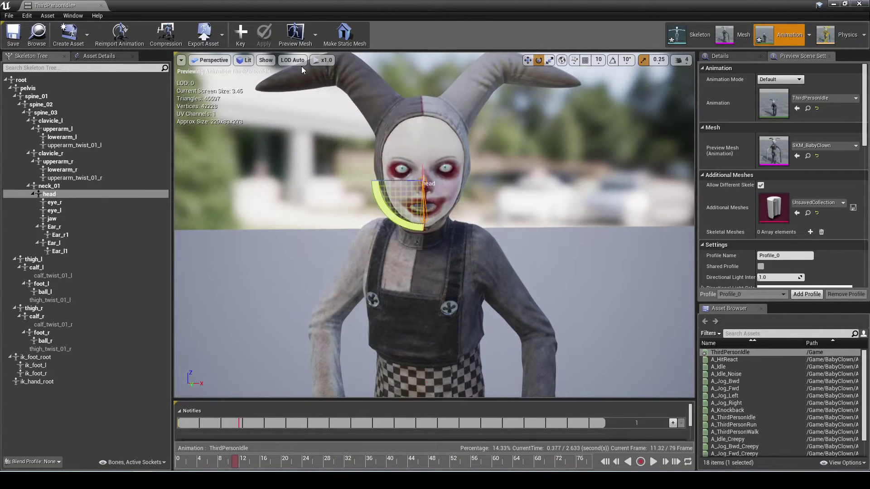
{"action": "left_click", "coordinate": [244, 44]}
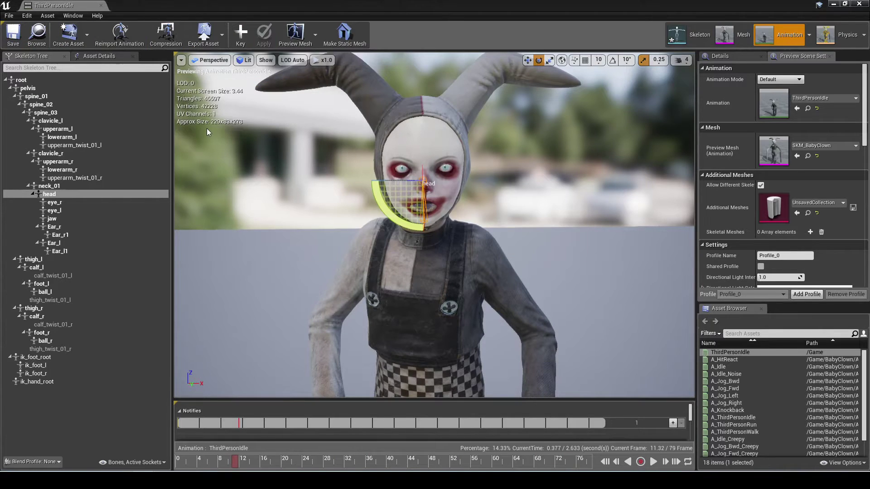
{"action": "left_click", "coordinate": [241, 131]}
{"action": "key", "text": "space"}
{"action": "scroll", "coordinate": [241, 132], "scroll_direction": "down", "scroll_amount": 3}
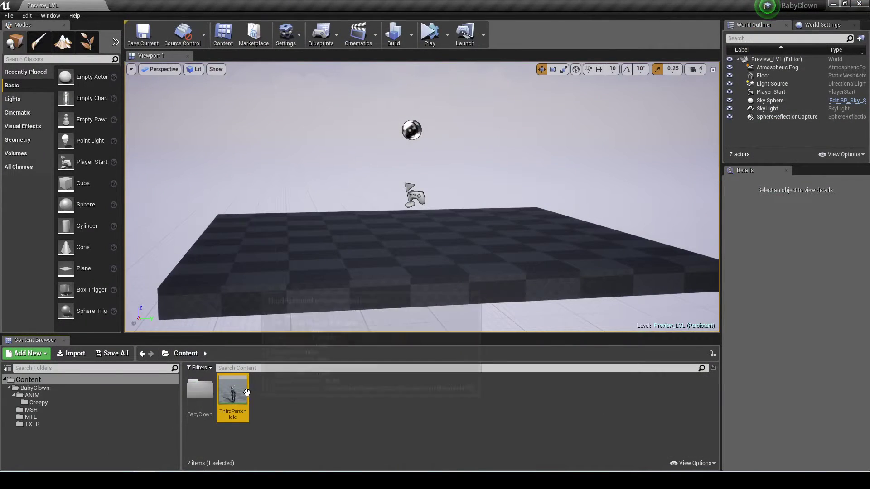
{"action": "double_click", "coordinate": [246, 393]}
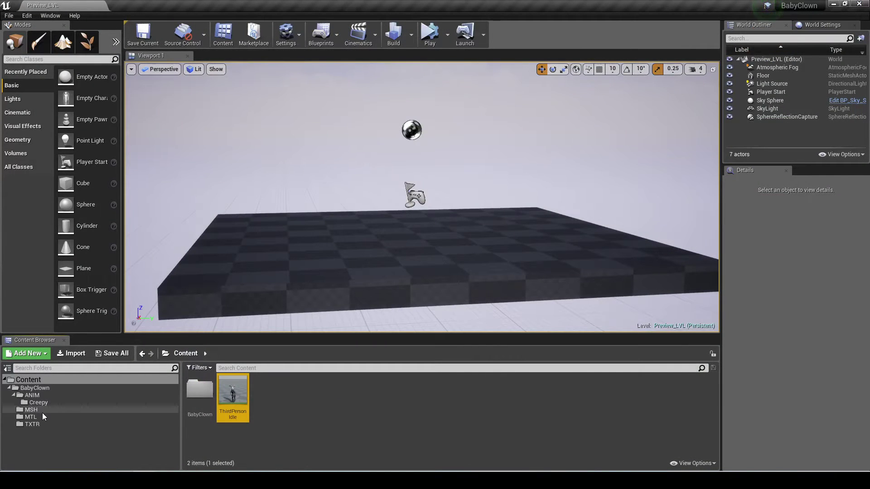
- Duplicate ThirdPersonWalk from BabyClown onto SK_BabyClown and open the retargeted copy
{"action": "left_click", "coordinate": [36, 388]}
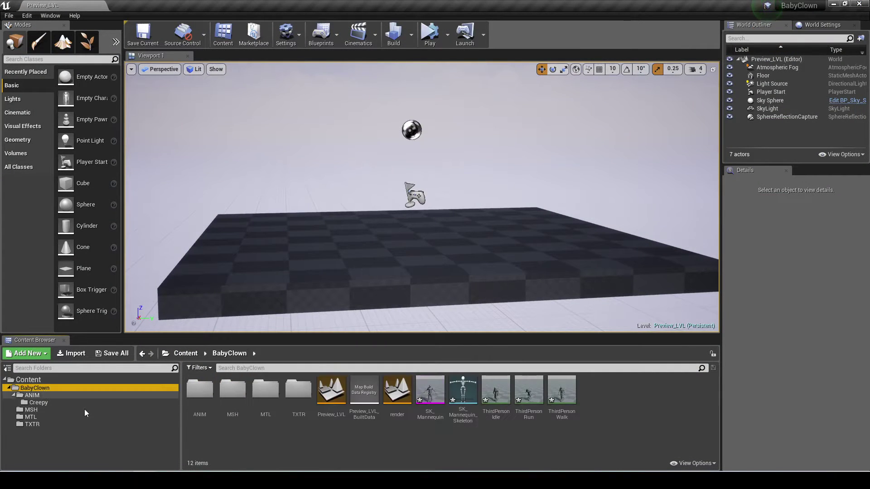
{"action": "right_click", "coordinate": [552, 401]}
{"action": "mouse_move", "coordinate": [620, 191]}
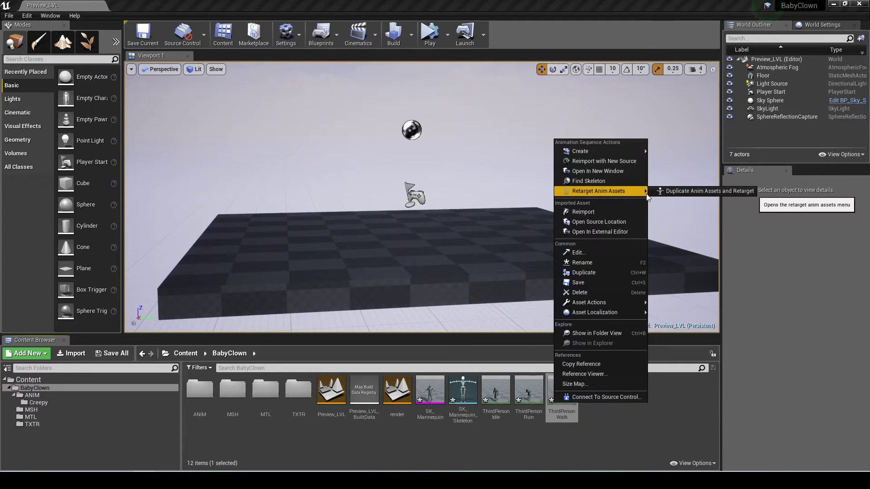
{"action": "left_click", "coordinate": [667, 191]}
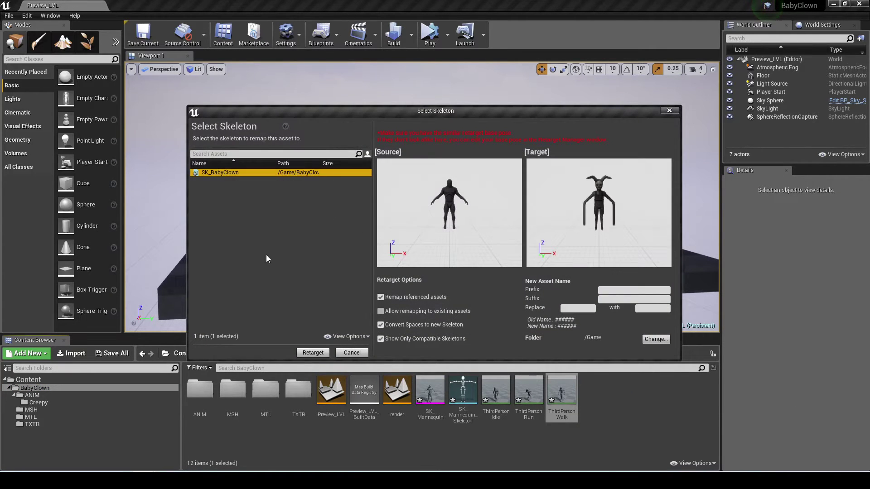
{"action": "left_click", "coordinate": [312, 353]}
{"action": "double_click", "coordinate": [265, 390]}
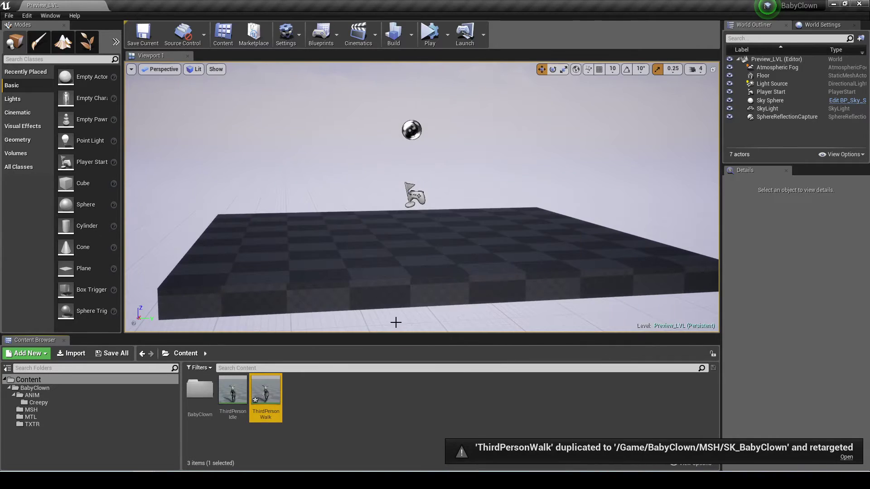
{"action": "scroll", "coordinate": [430, 265], "scroll_direction": "up", "scroll_amount": 5}
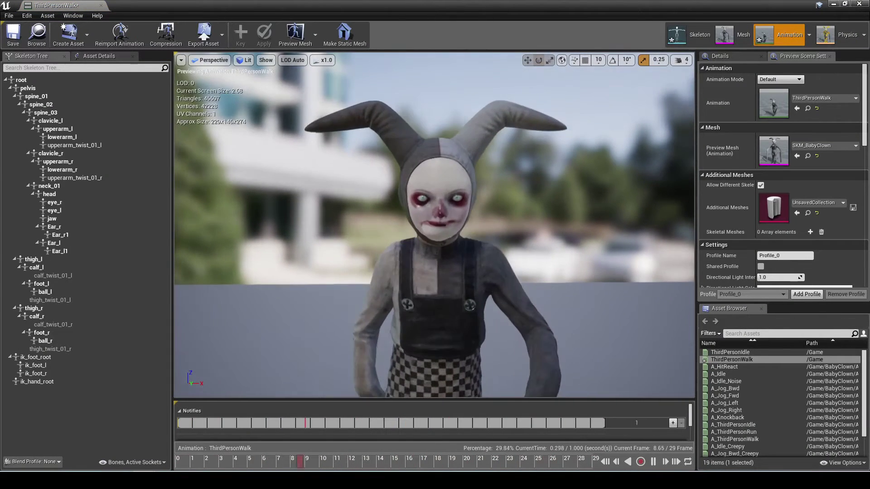
- Rotate the jaw bone open in the paused walk and scrub back to an earlier frame
{"action": "key", "text": "space"}
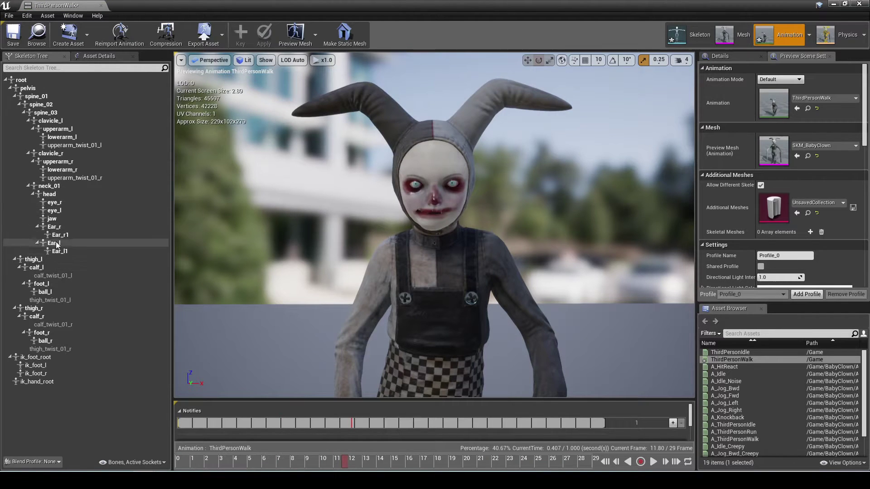
{"action": "left_click", "coordinate": [58, 221]}
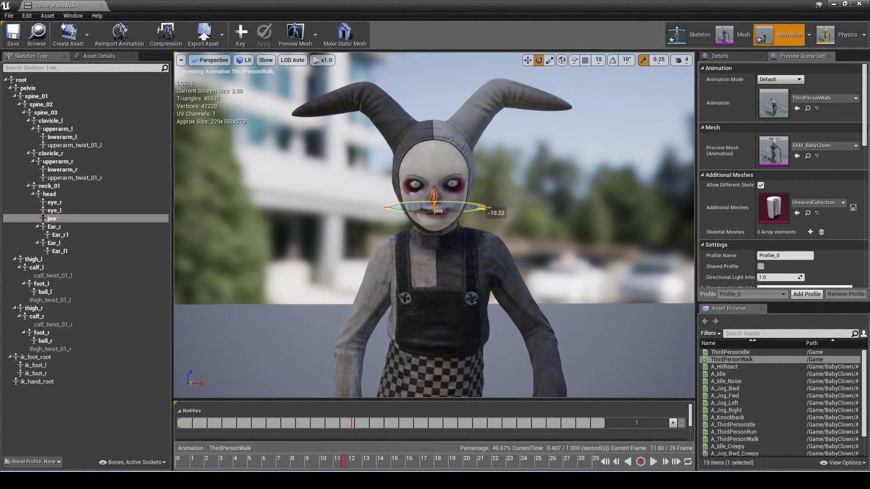
{"action": "mouse_move", "coordinate": [402, 224]}
{"action": "left_mouse_down"}
{"action": "mouse_move", "coordinate": [405, 233]}
{"action": "mouse_move", "coordinate": [429, 210]}
{"action": "left_mouse_up"}
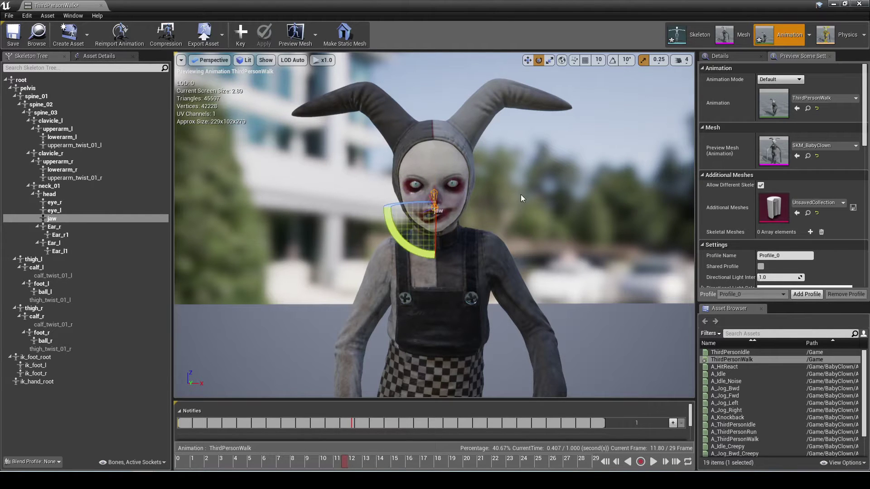
{"action": "scroll", "coordinate": [519, 204], "scroll_direction": "up", "scroll_amount": 2}
{"action": "scroll", "coordinate": [535, 186], "scroll_direction": "up", "scroll_amount": 2}
{"action": "scroll", "coordinate": [551, 165], "scroll_direction": "up", "scroll_amount": 2}
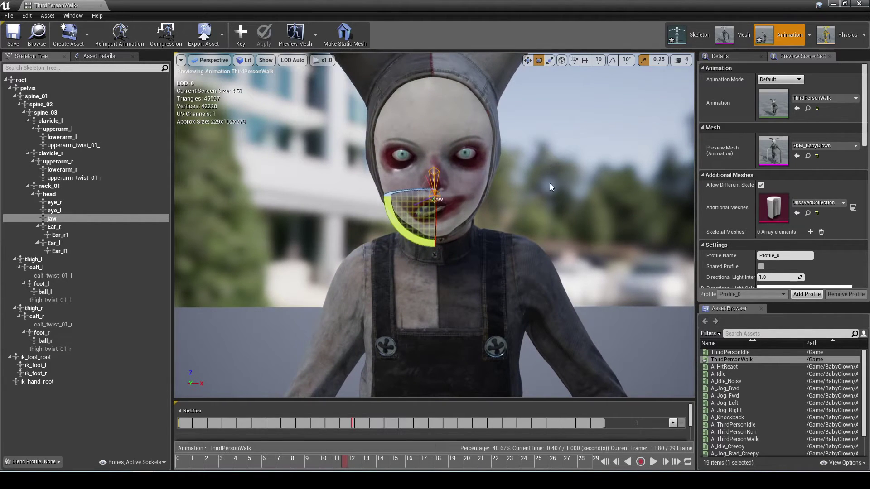
{"action": "mouse_move", "coordinate": [331, 461]}
{"action": "left_mouse_down"}
{"action": "mouse_move", "coordinate": [228, 442]}
{"action": "mouse_move", "coordinate": [619, 440]}
{"action": "left_mouse_up"}
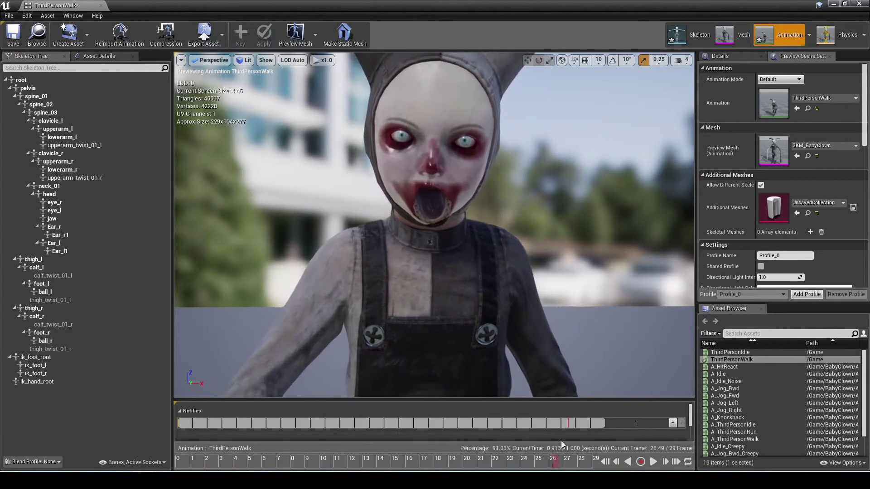
{"action": "key", "text": "f"}
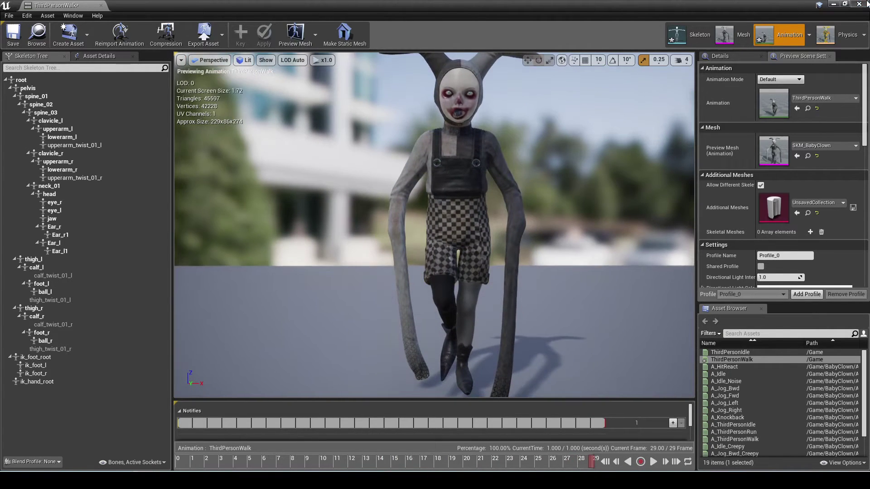
- Close the walk editor and open SKM_BabyClown from the MSH folder
{"action": "left_click", "coordinate": [867, 4]}
{"action": "left_click", "coordinate": [32, 410]}
{"action": "double_click", "coordinate": [303, 391]}
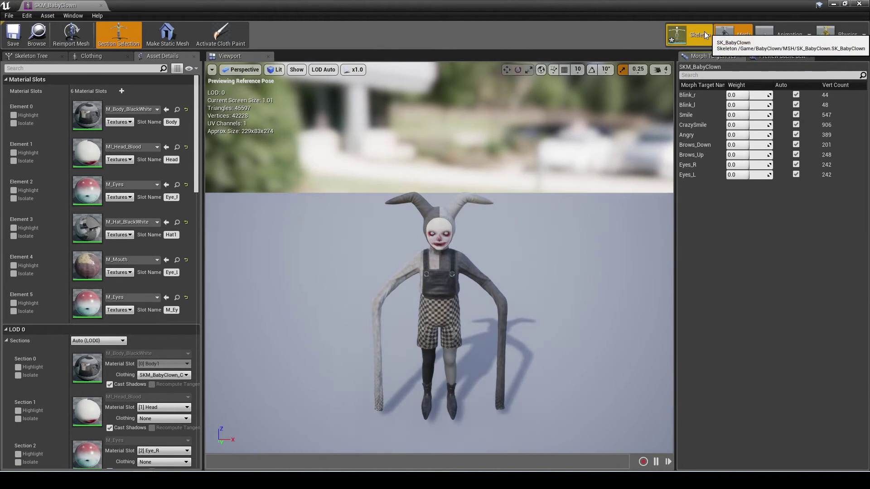
- Set the BabyClown skeleton's retarget base pose to the current pose and save it
{"action": "left_click", "coordinate": [77, 56]}
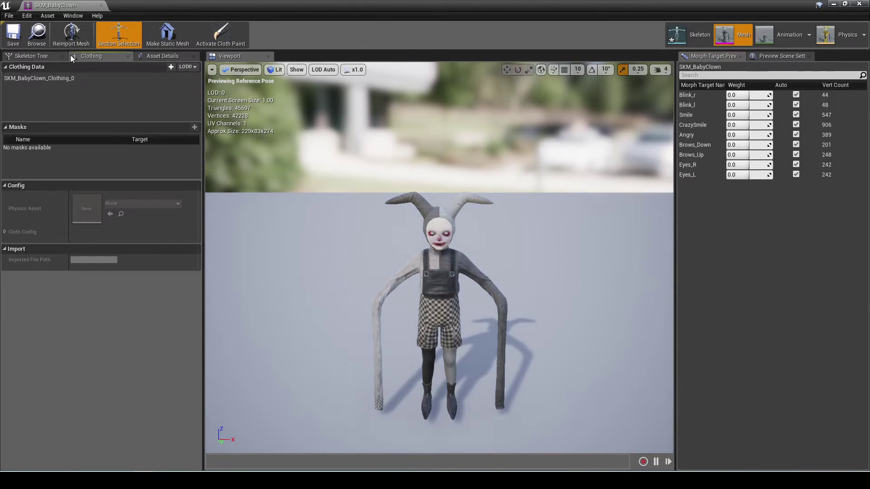
{"action": "left_click", "coordinate": [45, 54]}
{"action": "left_click", "coordinate": [682, 40]}
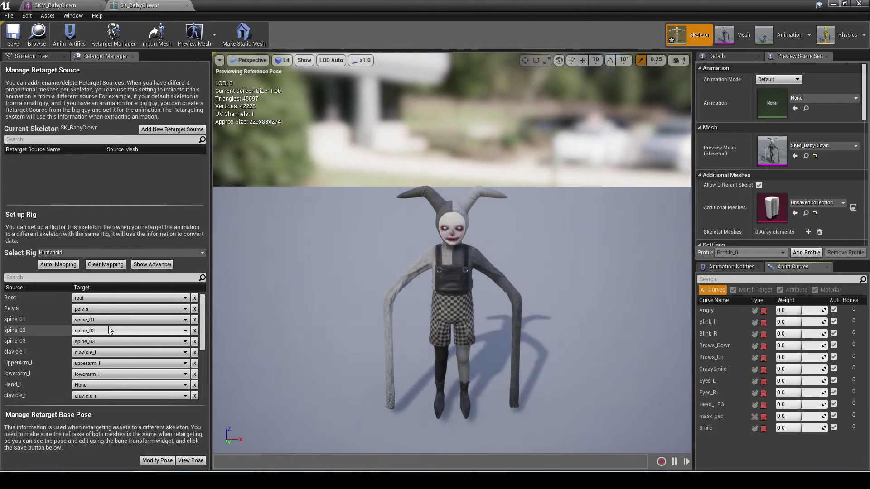
{"action": "scroll", "coordinate": [104, 357], "scroll_direction": "down", "scroll_amount": 2}
{"action": "scroll", "coordinate": [107, 369], "scroll_direction": "down", "scroll_amount": 2}
{"action": "scroll", "coordinate": [107, 369], "scroll_direction": "down", "scroll_amount": 2}
{"action": "scroll", "coordinate": [107, 369], "scroll_direction": "down", "scroll_amount": 2}
{"action": "scroll", "coordinate": [107, 369], "scroll_direction": "down", "scroll_amount": 1}
{"action": "scroll", "coordinate": [107, 368], "scroll_direction": "down", "scroll_amount": 2}
{"action": "left_click", "coordinate": [144, 267]}
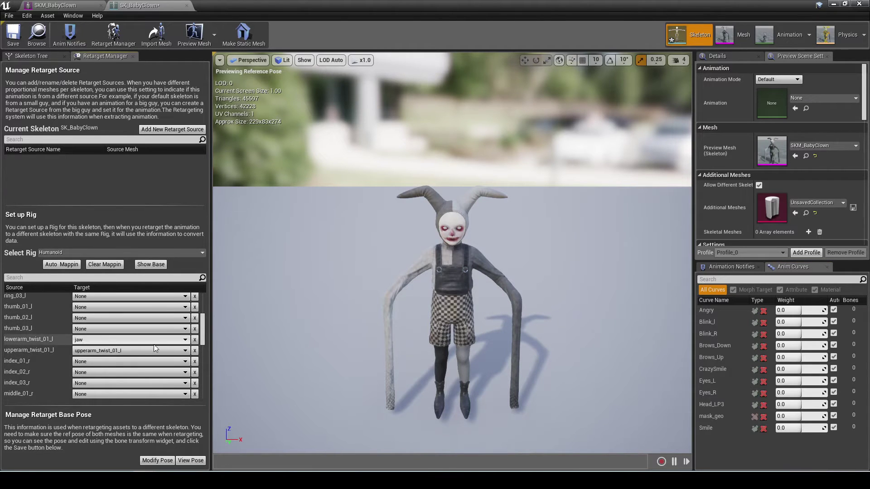
{"action": "left_click", "coordinate": [162, 460]}
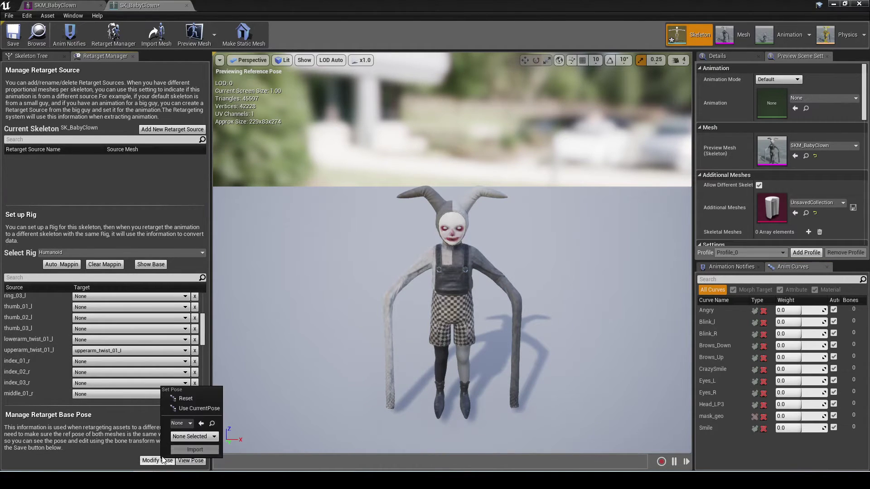
{"action": "left_click", "coordinate": [194, 409]}
{"action": "left_click", "coordinate": [23, 36]}
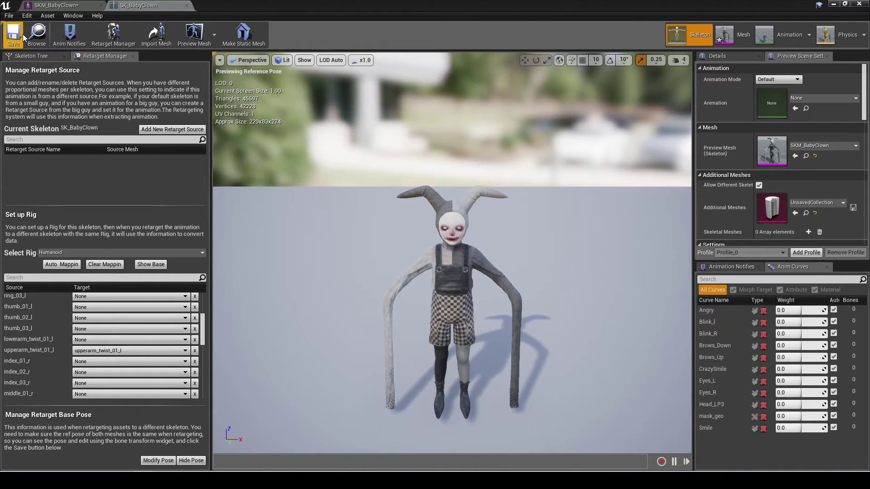
- Retarget a fresh ThirdPersonWalk copy onto SK_BabyClown as ThirdPersonWalk1 and open it
{"action": "left_click", "coordinate": [867, 7]}
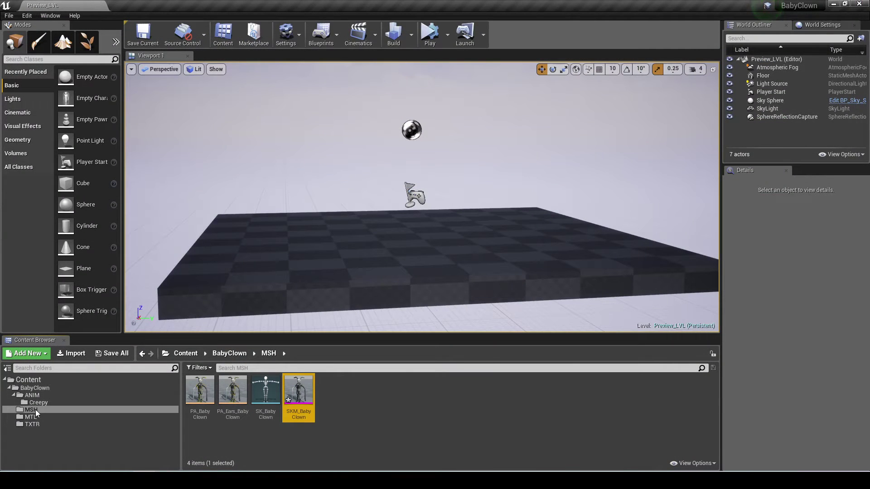
{"action": "left_click", "coordinate": [35, 388]}
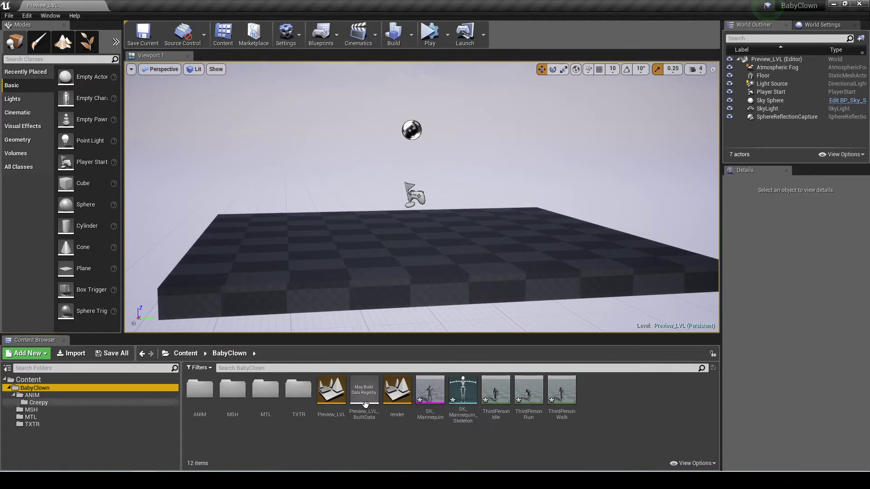
{"action": "right_click", "coordinate": [560, 405]}
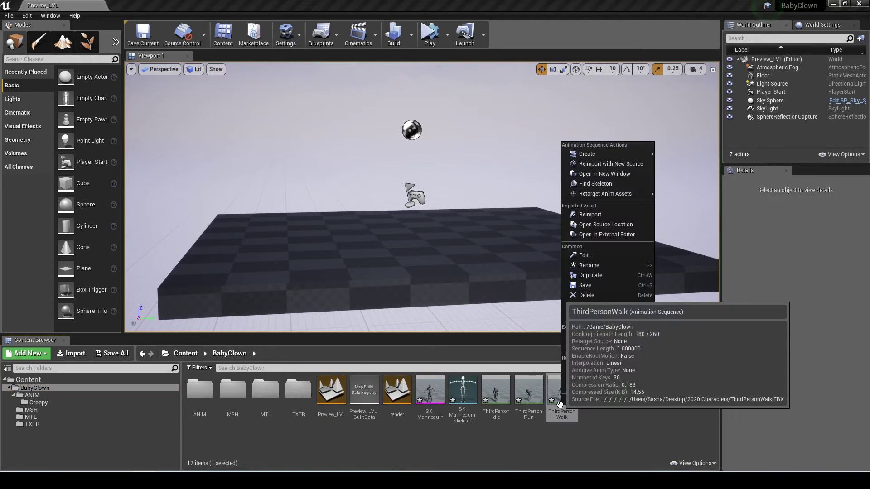
{"action": "left_click", "coordinate": [627, 198]}
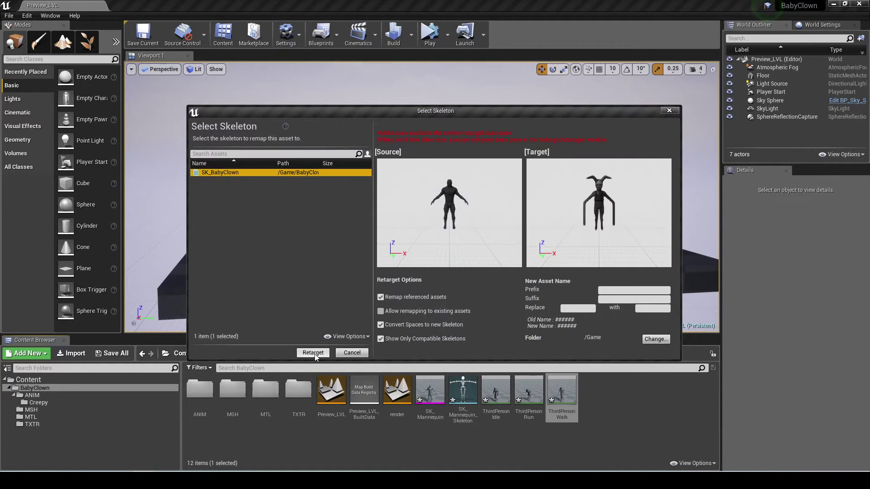
{"action": "left_click", "coordinate": [315, 353]}
{"action": "double_click", "coordinate": [304, 391]}
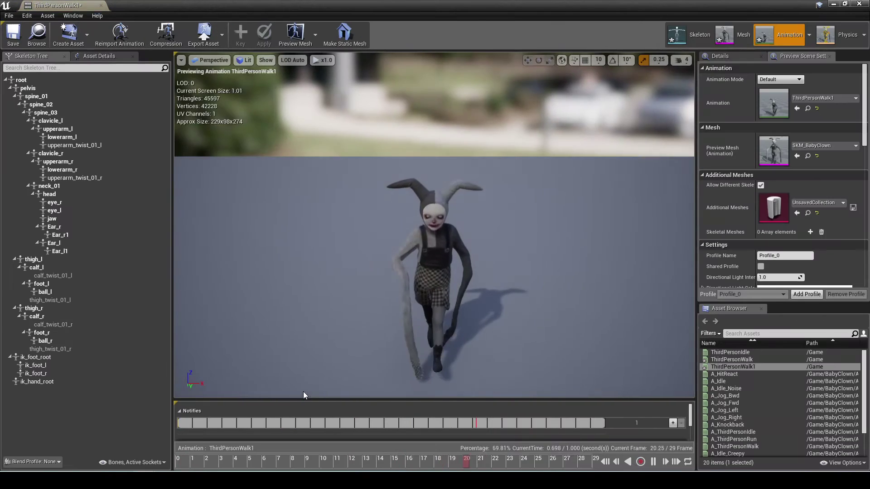
- Rotate the clown's lowerarm_l bone in the ThirdPersonWalk1 preview
{"action": "right_click_drag", "start_coordinate": [303, 392], "coordinate": [303, 362]}
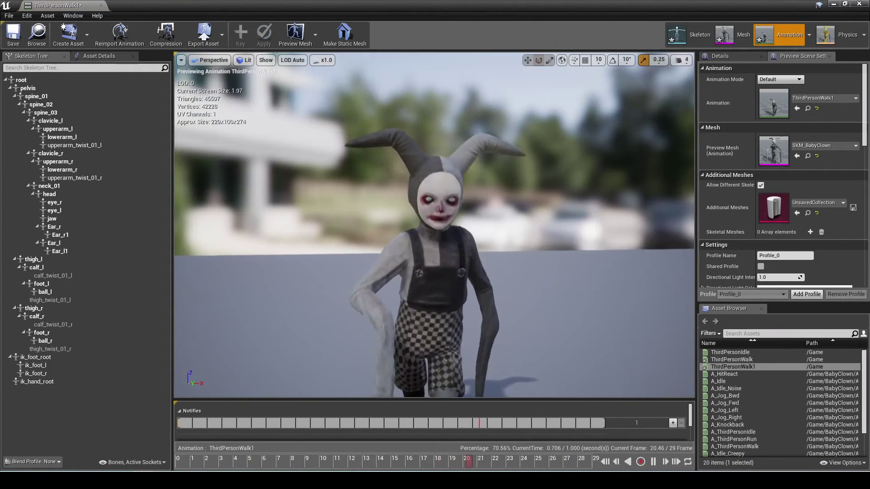
{"action": "right_click_drag", "start_coordinate": [445, 258], "coordinate": [445, 258]}
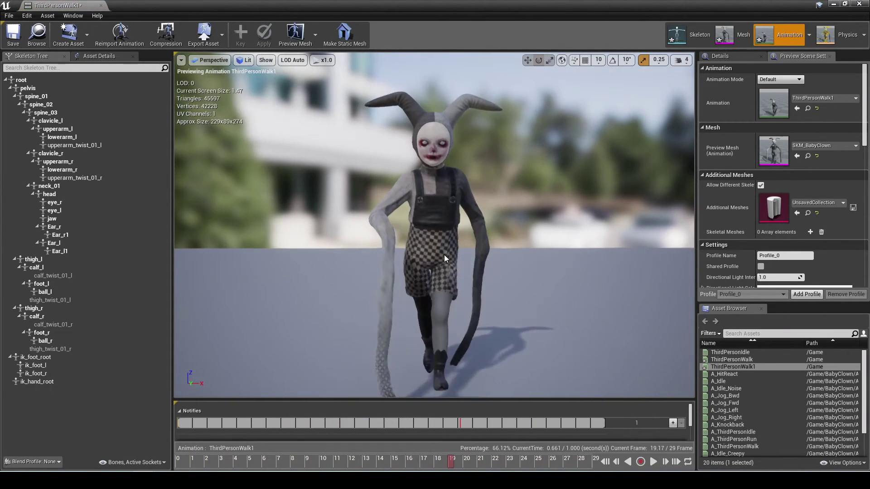
{"action": "left_click", "coordinate": [68, 137]}
{"action": "mouse_move", "coordinate": [452, 216]}
{"action": "left_mouse_down"}
{"action": "mouse_move", "coordinate": [472, 217]}
{"action": "mouse_move", "coordinate": [426, 212]}
{"action": "left_mouse_up"}
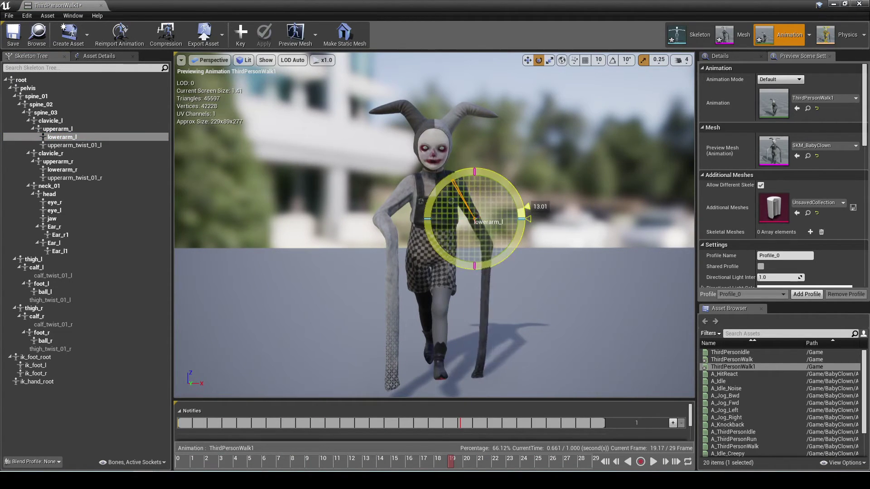
{"action": "left_click_drag", "start_coordinate": [521, 218], "coordinate": [207, 158]}
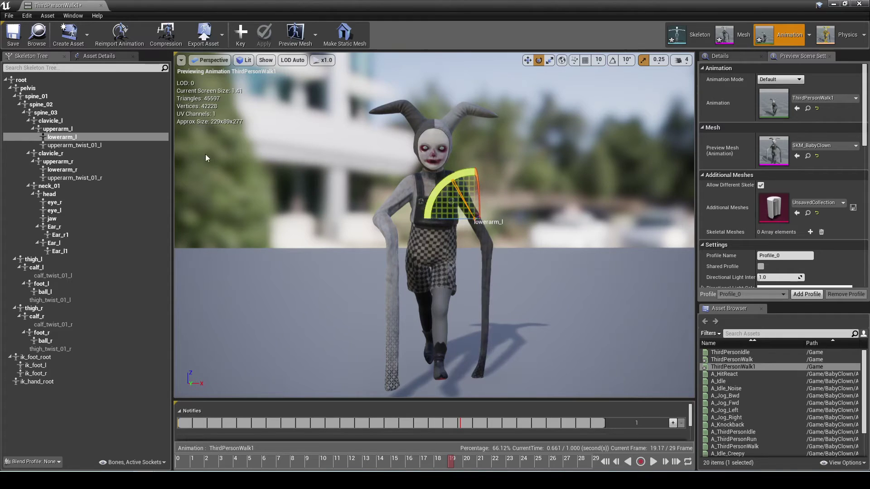
- Rotate lowerarm_r slightly and let the walk play again
{"action": "left_click", "coordinate": [61, 170]}
{"action": "mouse_move", "coordinate": [420, 233]}
{"action": "left_mouse_down"}
{"action": "mouse_move", "coordinate": [380, 207]}
{"action": "mouse_move", "coordinate": [363, 222]}
{"action": "left_mouse_up"}
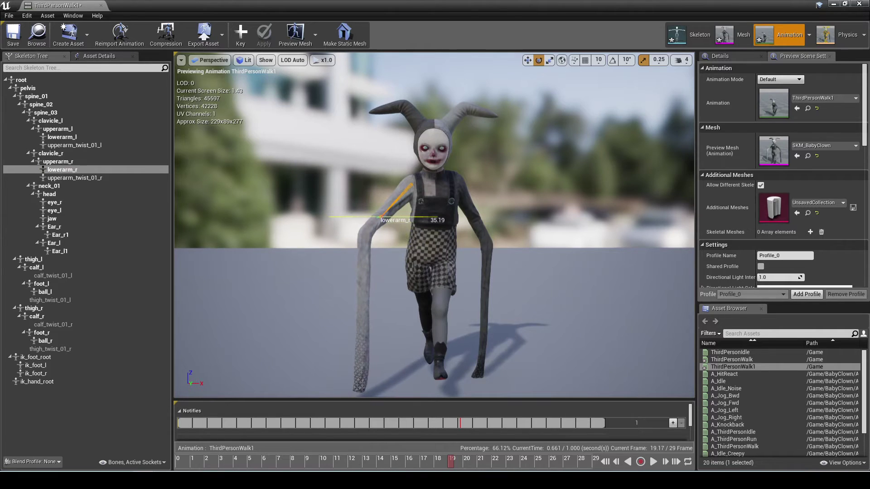
{"action": "left_click", "coordinate": [529, 183]}
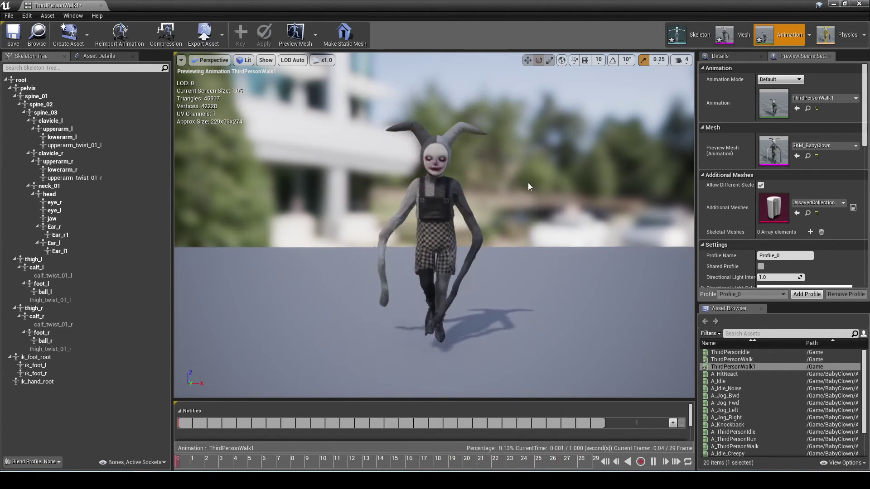
- Nudge lowerarm_l a little further from a side view and resume playback
{"action": "left_click_drag", "start_coordinate": [536, 191], "coordinate": [510, 187]}
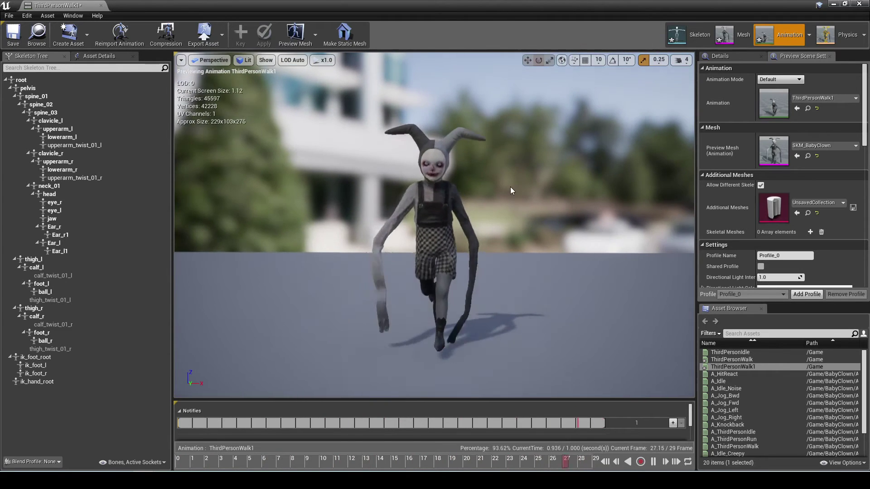
{"action": "key", "text": "space"}
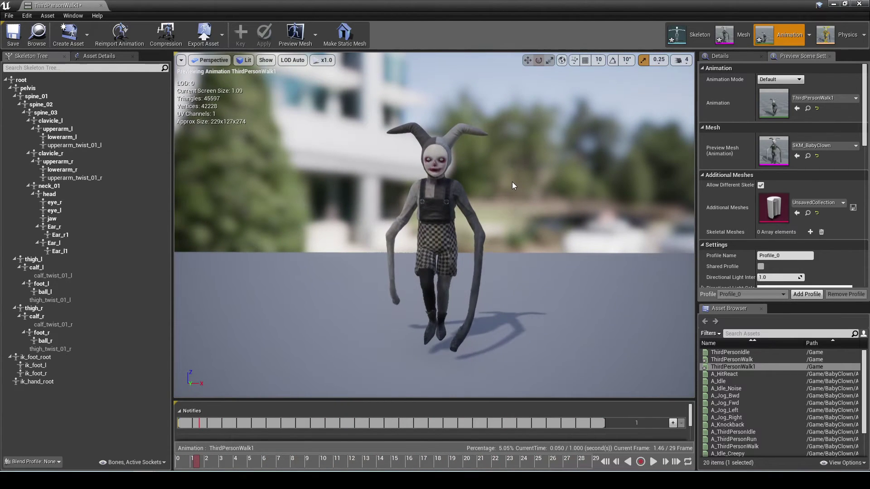
{"action": "left_click_drag", "start_coordinate": [514, 183], "coordinate": [512, 180]}
{"action": "left_click", "coordinate": [48, 137]}
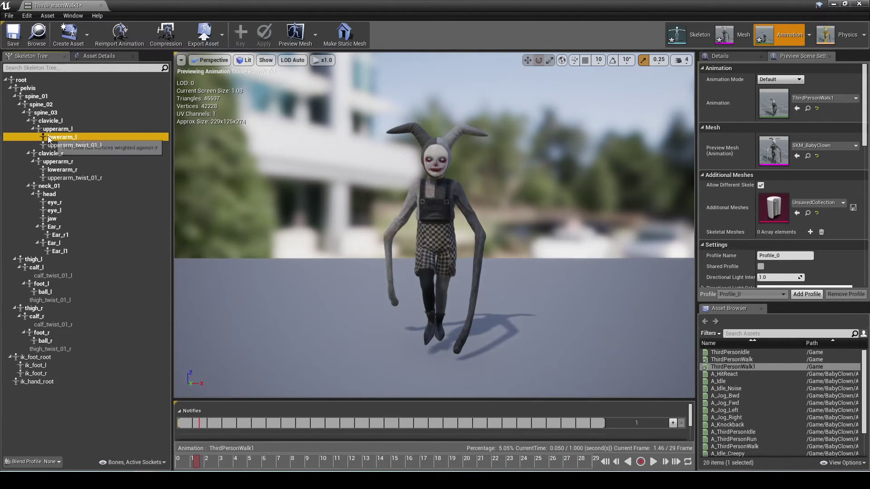
{"action": "left_click_drag", "start_coordinate": [421, 240], "coordinate": [423, 239]}
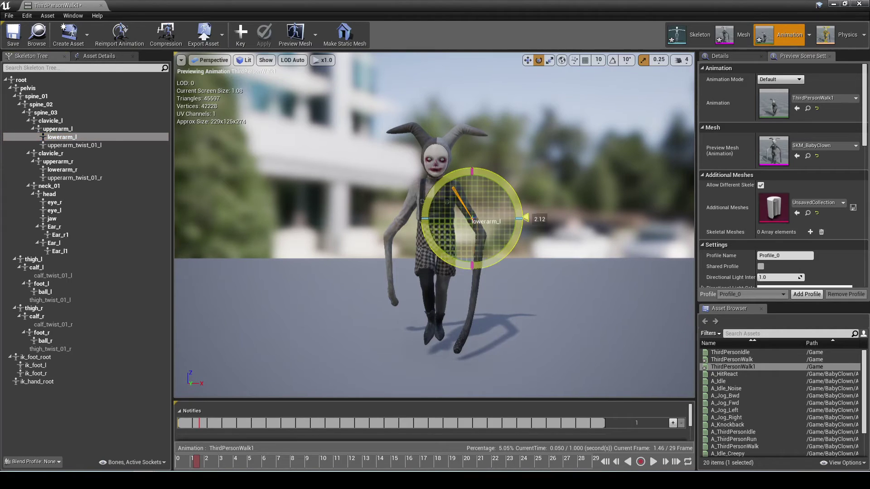
{"action": "left_click", "coordinate": [586, 236]}
{"action": "key", "text": "space"}
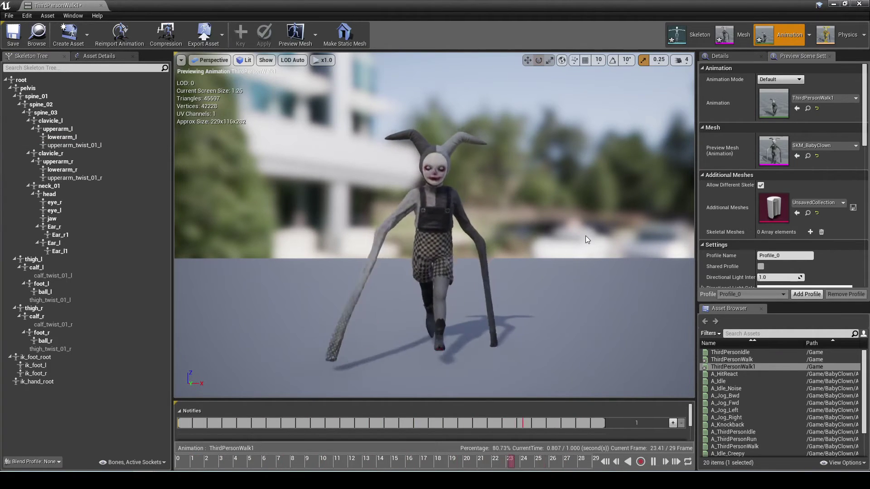
- Save the edited ThirdPersonWalk1 animation and reopen it from the Content Browser
{"action": "key", "text": "space"}
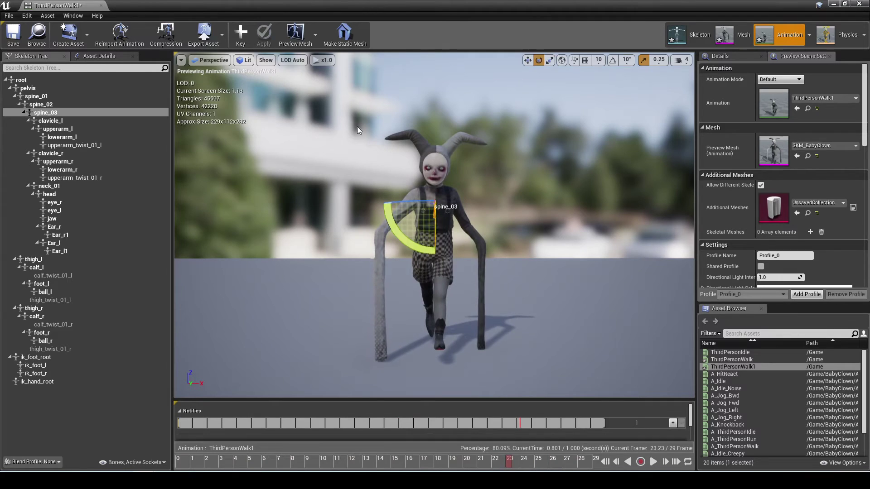
{"action": "left_click", "coordinate": [246, 33]}
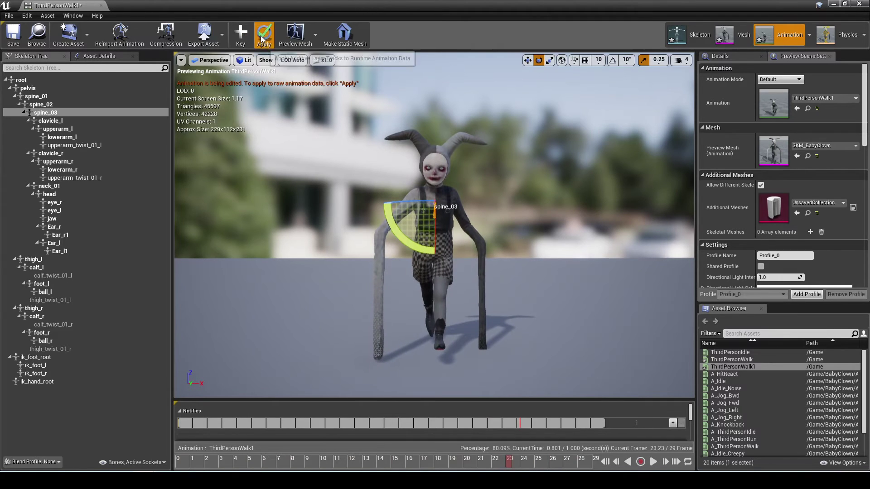
{"action": "left_click", "coordinate": [21, 45]}
{"action": "left_click", "coordinate": [308, 153]}
{"action": "key", "text": "space"}
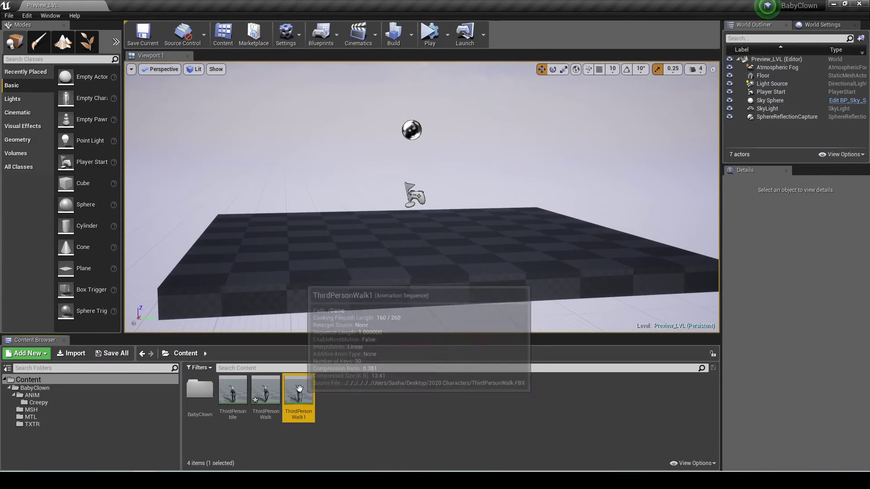
{"action": "double_click", "coordinate": [298, 393]}
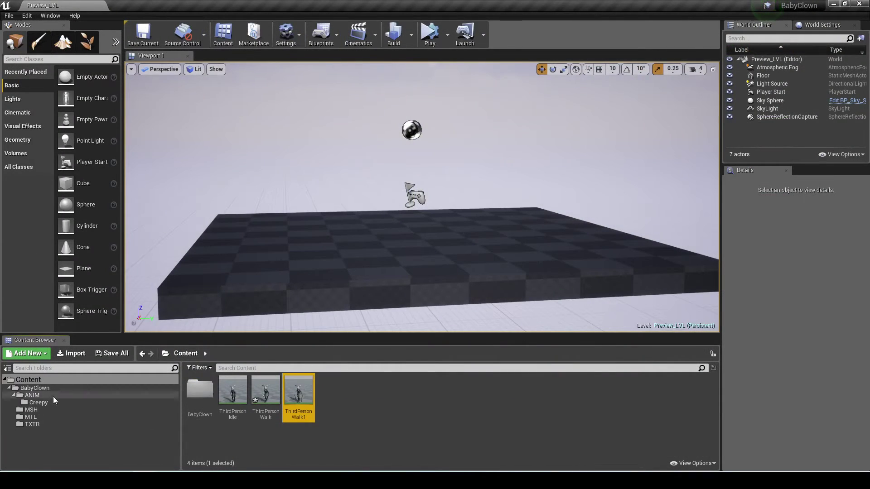
- Duplicate ThirdPersonRun from BabyClown onto SK_BabyClown and open the retargeted copy
{"action": "left_click", "coordinate": [53, 396]}
{"action": "left_click", "coordinate": [55, 382]}
{"action": "left_click", "coordinate": [54, 388]}
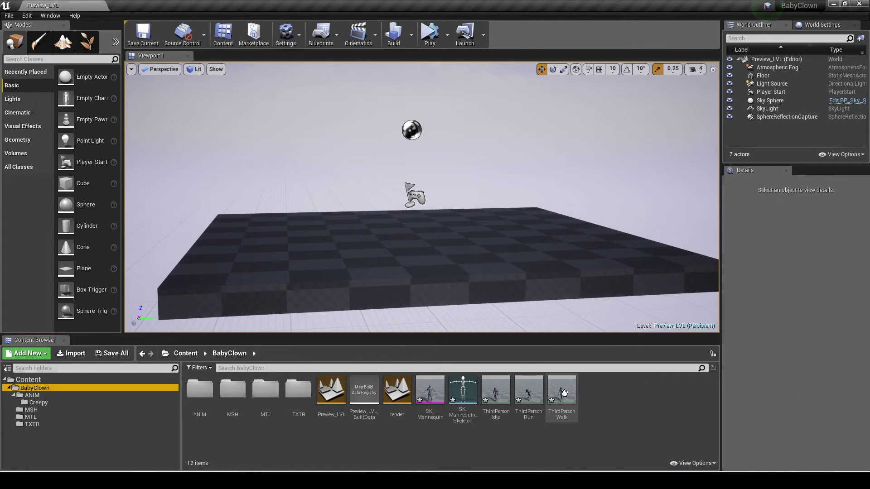
{"action": "right_click", "coordinate": [551, 393]}
{"action": "right_click", "coordinate": [530, 392]}
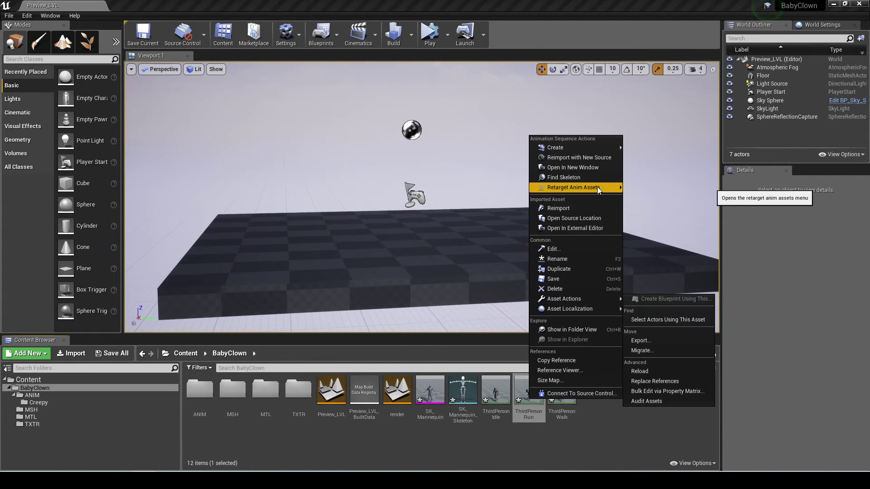
{"action": "mouse_move", "coordinate": [602, 187]}
{"action": "left_click", "coordinate": [671, 189]}
{"action": "left_click", "coordinate": [221, 173]}
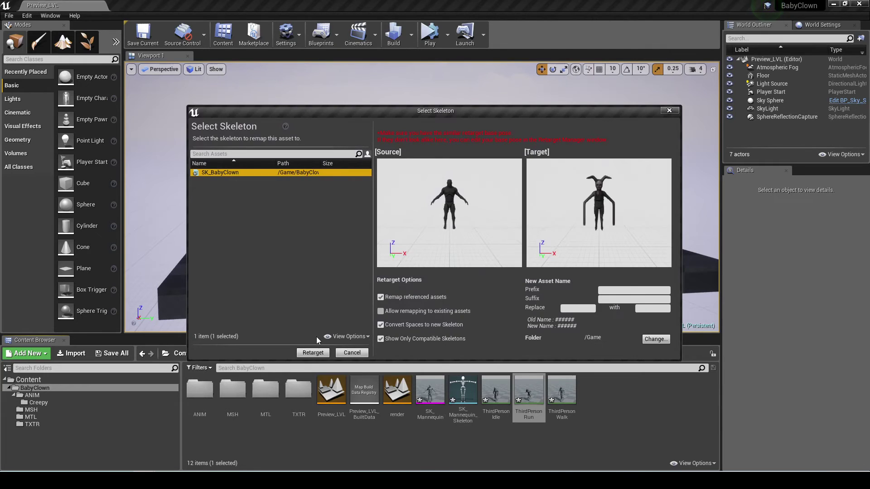
{"action": "left_click", "coordinate": [313, 354]}
{"action": "double_click", "coordinate": [268, 392]}
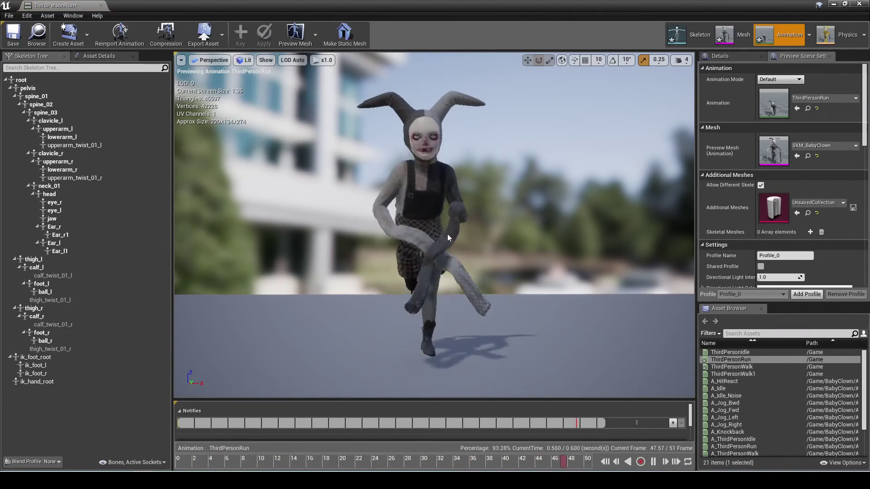
- Pause the run preview and rotate lowerarm_l downward and lowerarm_r outward
{"action": "key", "text": "space"}
{"action": "left_click", "coordinate": [59, 137]}
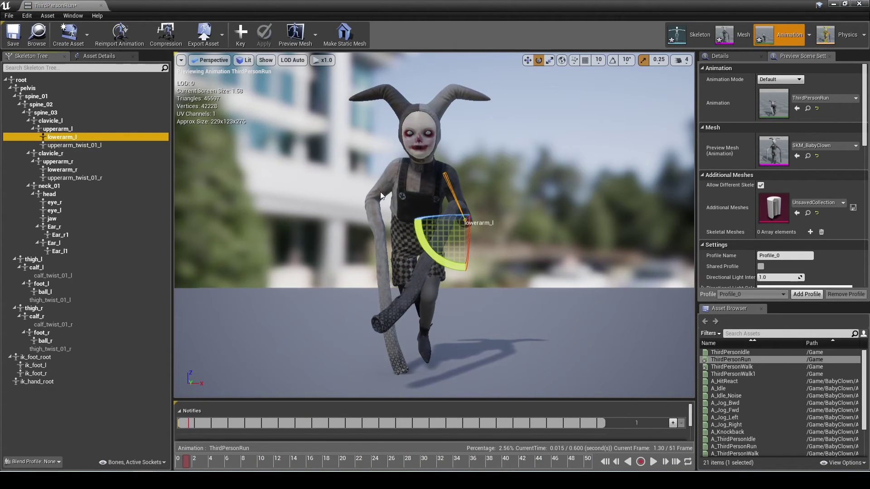
{"action": "left_click_drag", "start_coordinate": [444, 227], "coordinate": [453, 263]}
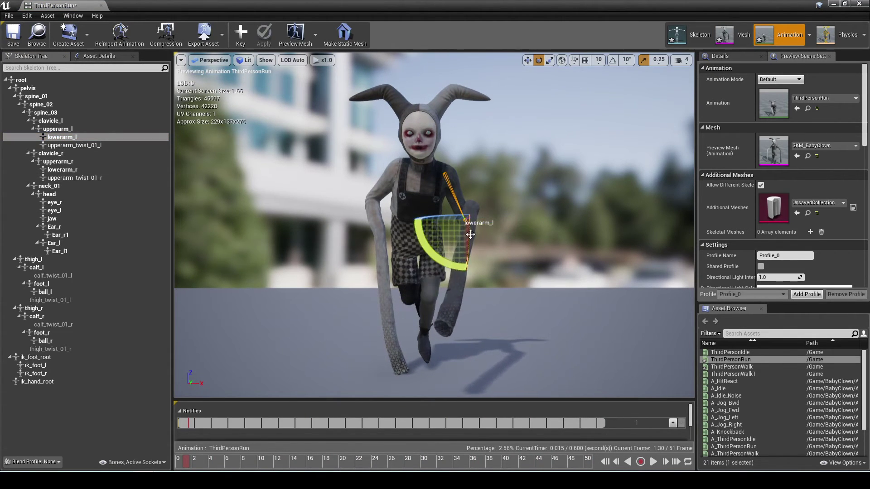
{"action": "left_click_drag", "start_coordinate": [466, 231], "coordinate": [472, 245]}
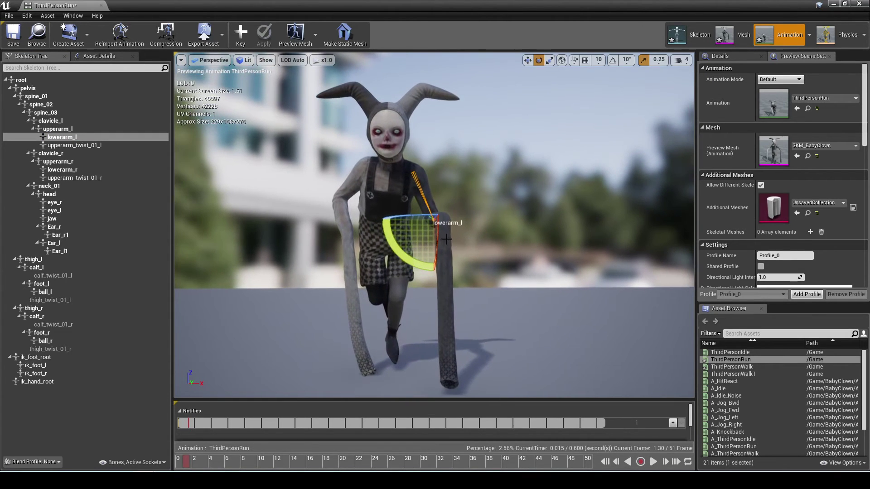
{"action": "left_click", "coordinate": [60, 170]}
{"action": "left_click_drag", "start_coordinate": [375, 196], "coordinate": [388, 199]}
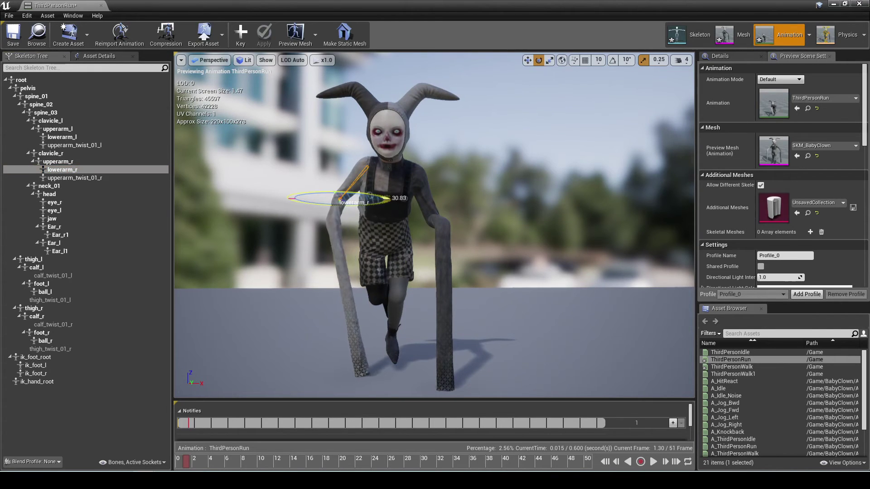
- Rotate the thigh_l bone, select thigh_r, and scrub the preview to around frame 24
{"action": "left_click", "coordinate": [86, 261]}
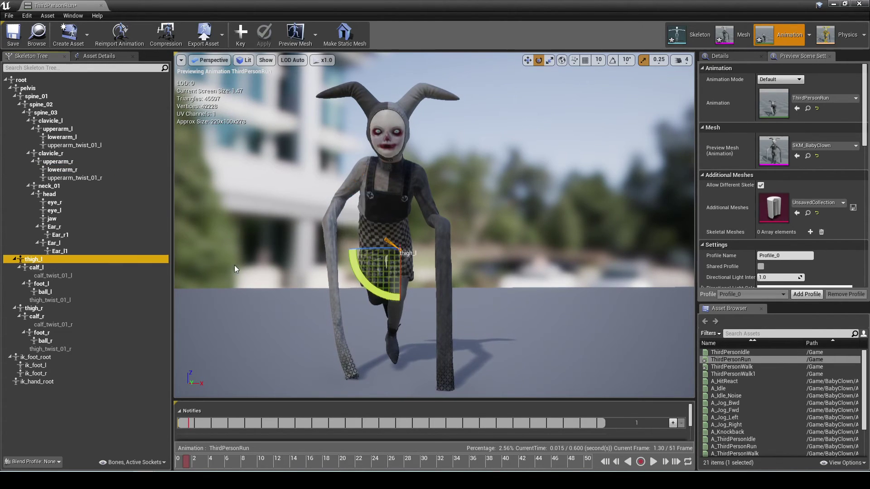
{"action": "left_click_drag", "start_coordinate": [383, 290], "coordinate": [364, 289]}
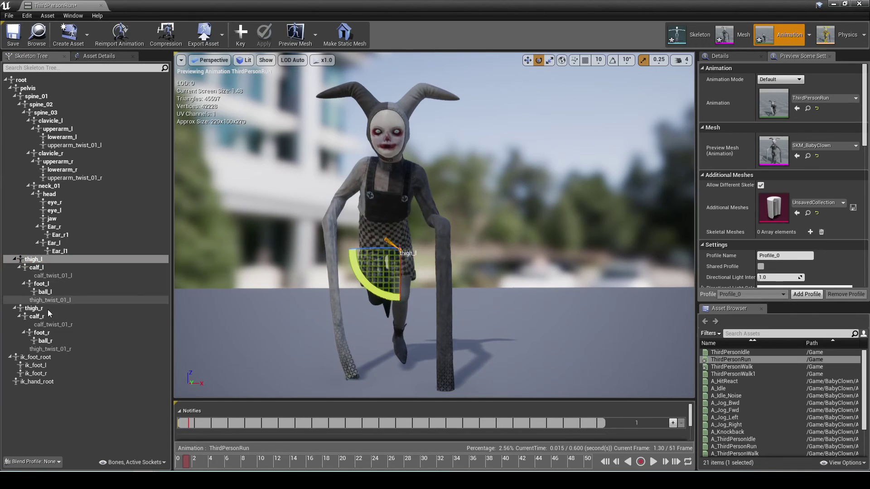
{"action": "left_click", "coordinate": [31, 310]}
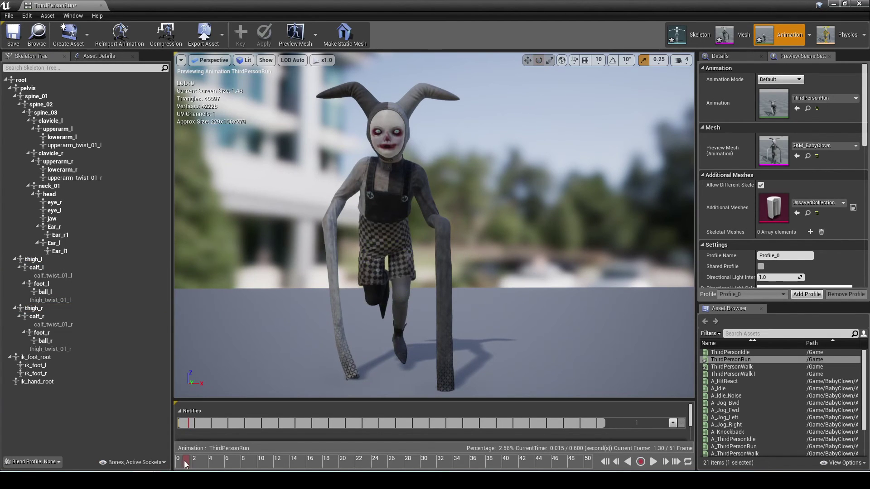
{"action": "left_click_drag", "start_coordinate": [199, 462], "coordinate": [643, 447]}
- Play the adjusted run animation, orbiting the camera around the running clown, then pause
{"action": "key", "text": "space"}
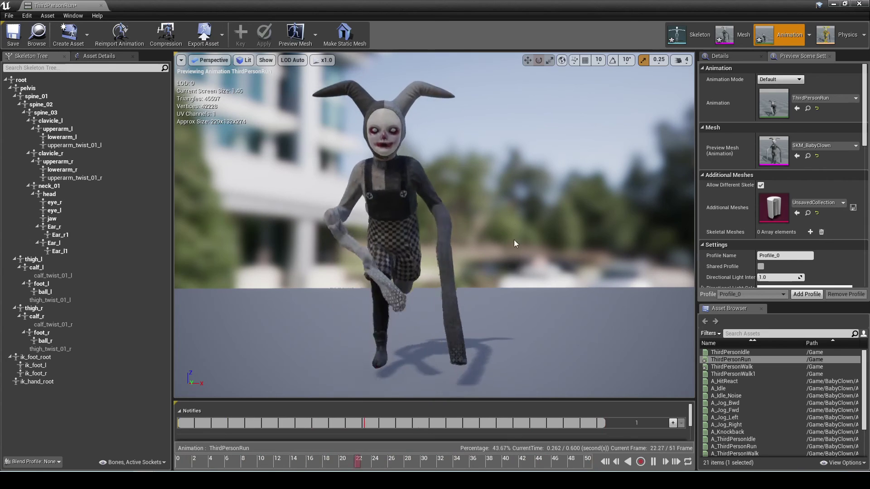
{"action": "scroll", "coordinate": [516, 245], "scroll_direction": "down", "scroll_amount": 3}
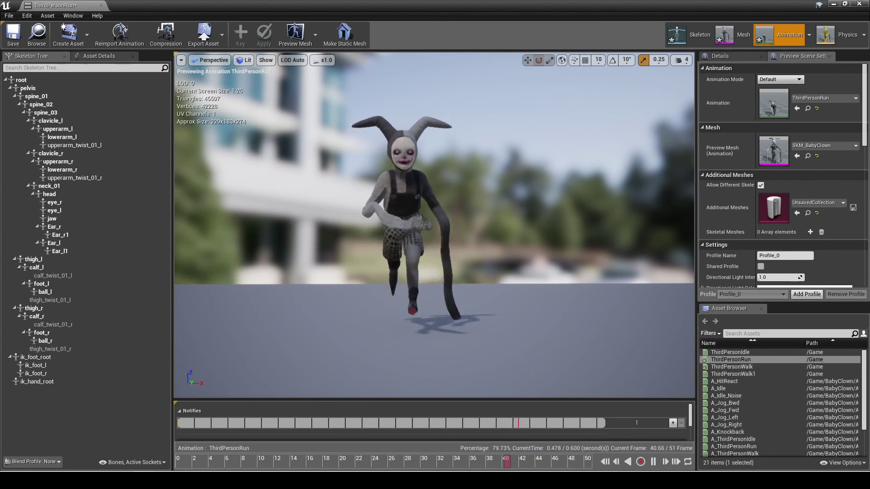
{"action": "left_click_drag", "start_coordinate": [520, 220], "coordinate": [498, 226]}
{"action": "key", "text": "space"}
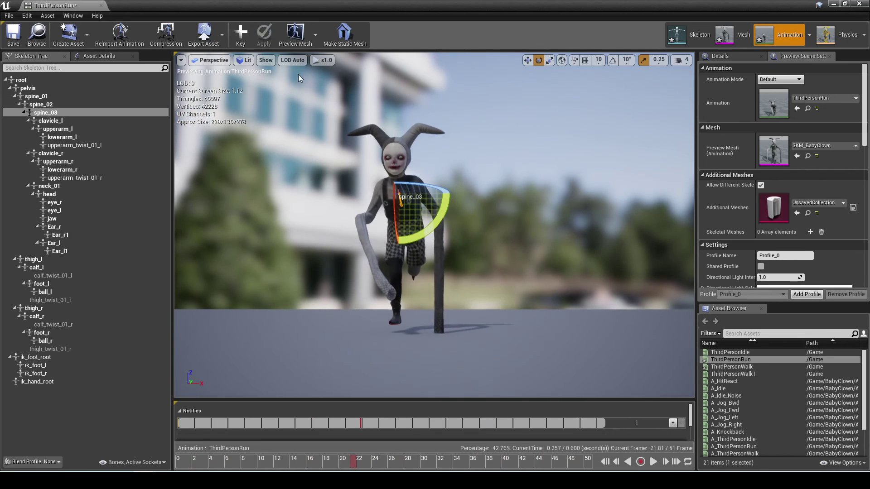
- Save the adjusted ThirdPersonRun animation and open ThirdPersonIdle from the Content Browser
{"action": "left_click", "coordinate": [14, 36]}
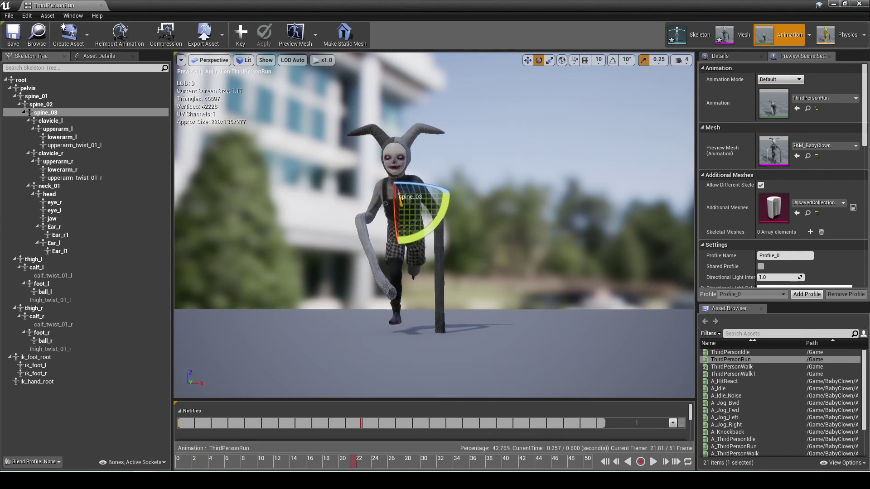
{"action": "left_click", "coordinate": [334, 199]}
{"action": "key", "text": "space"}
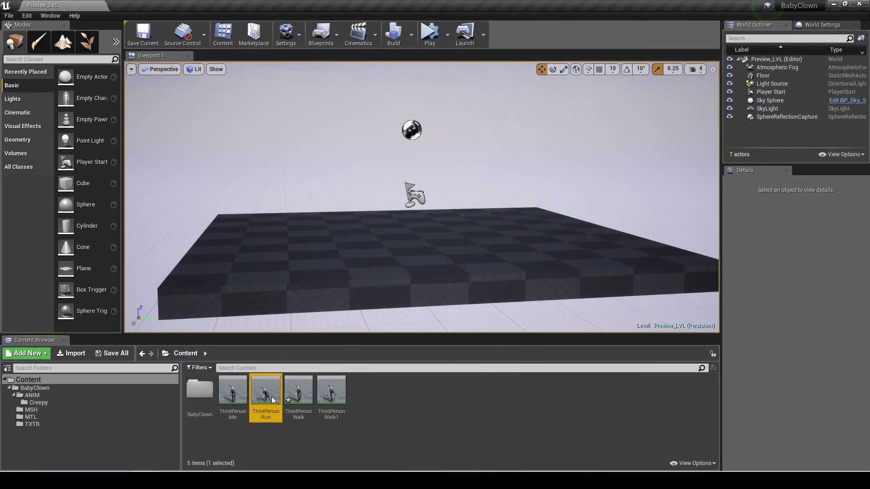
{"action": "double_click", "coordinate": [273, 400]}
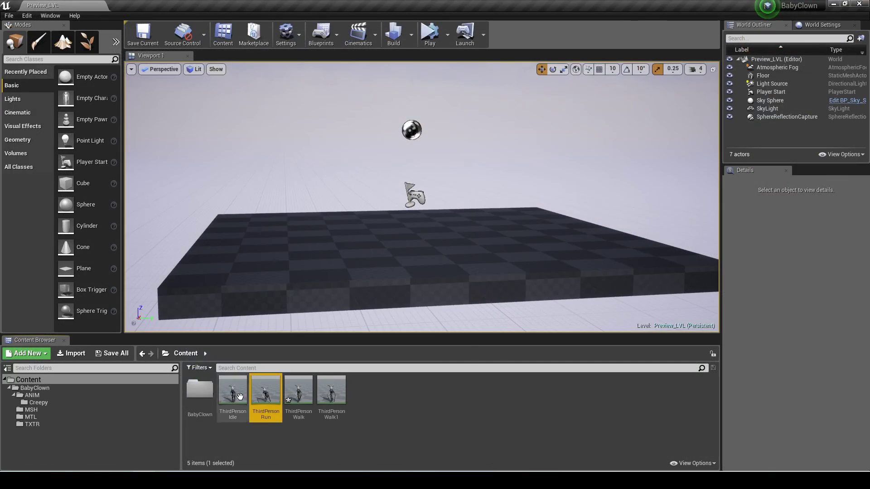
{"action": "double_click", "coordinate": [233, 392]}
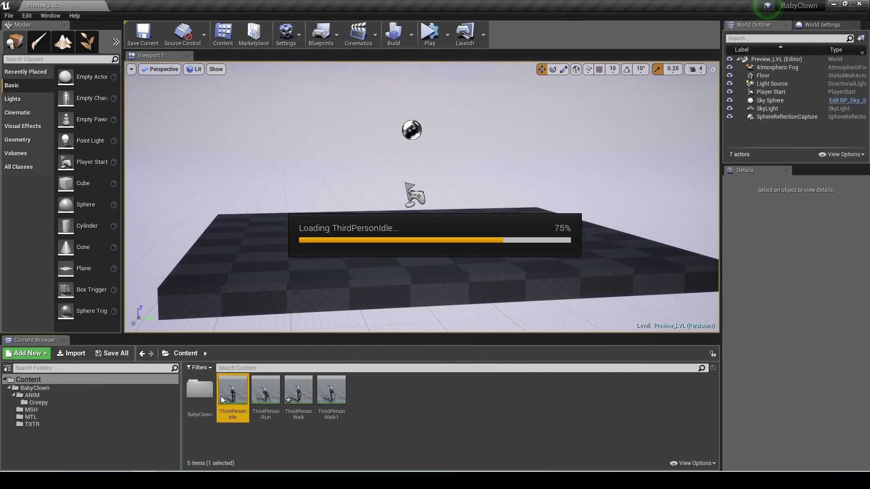
{"action": "scroll", "coordinate": [417, 200], "scroll_direction": "up", "scroll_amount": 5}
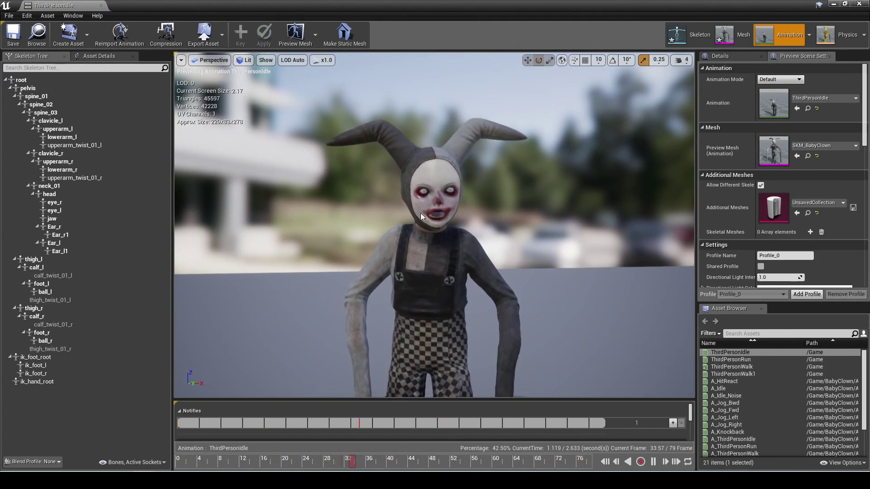
{"action": "left_click", "coordinate": [860, 4]}
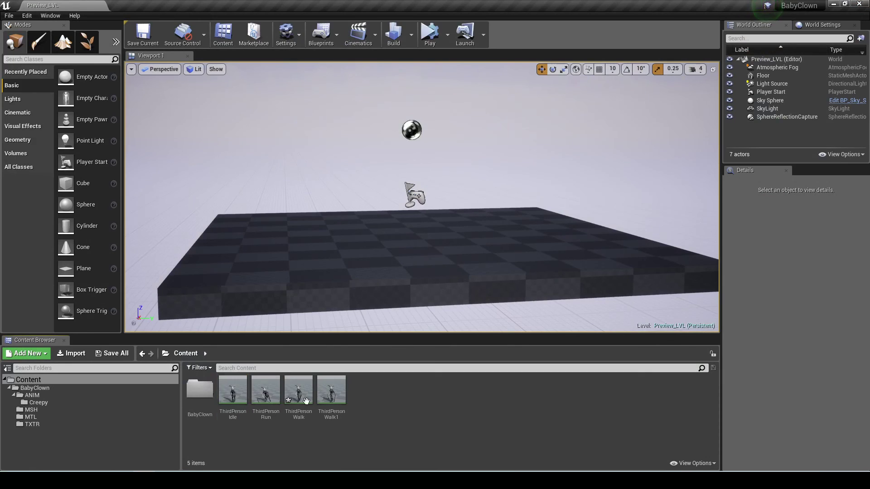